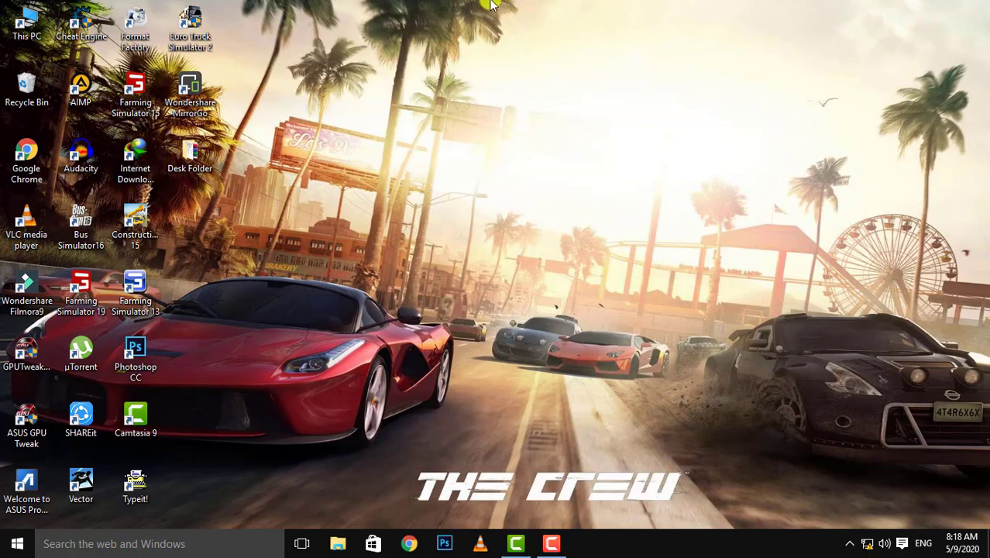
left_click_drag(496, 4, 762, 424)
left_click_drag(431, 1, 984, 4)
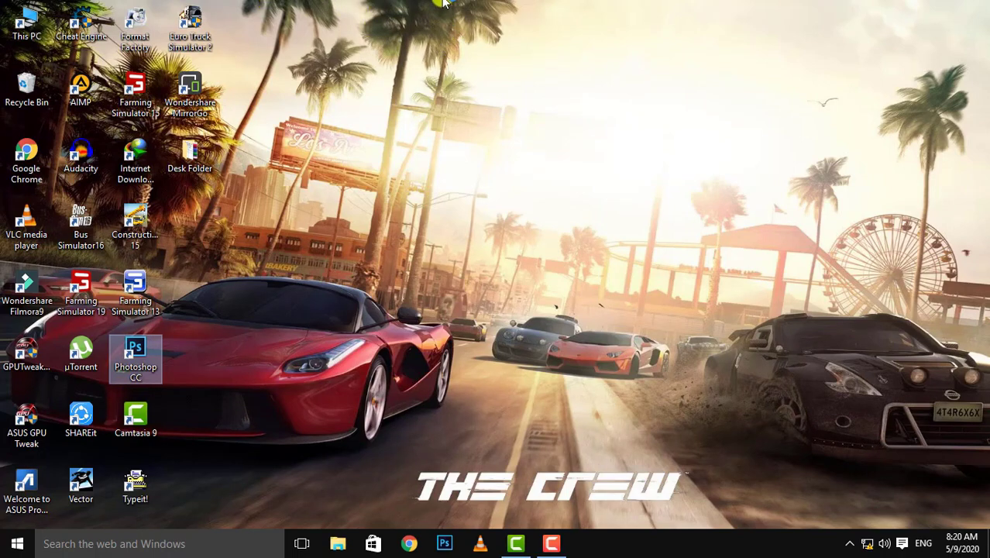
left_click_drag(433, 5, 703, 436)
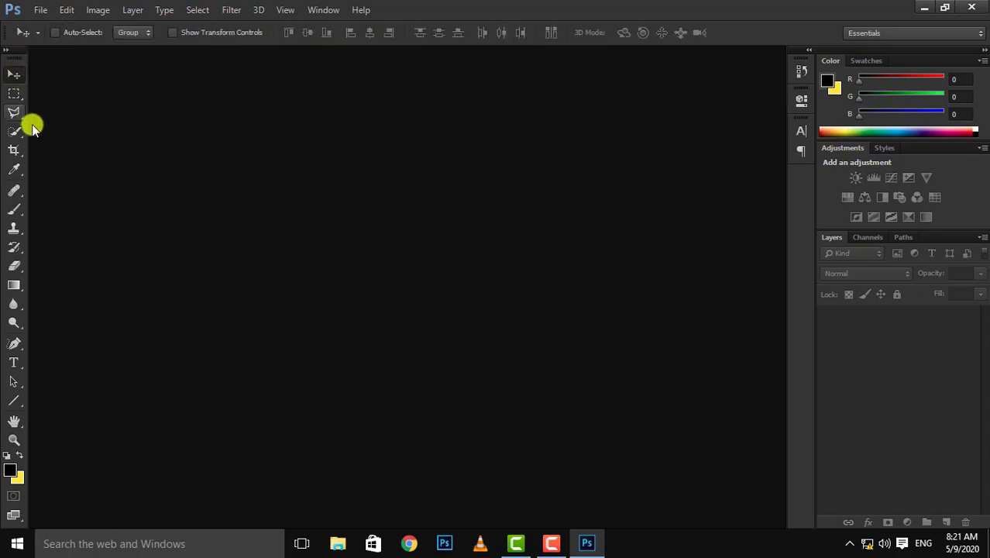
left_click(39, 10)
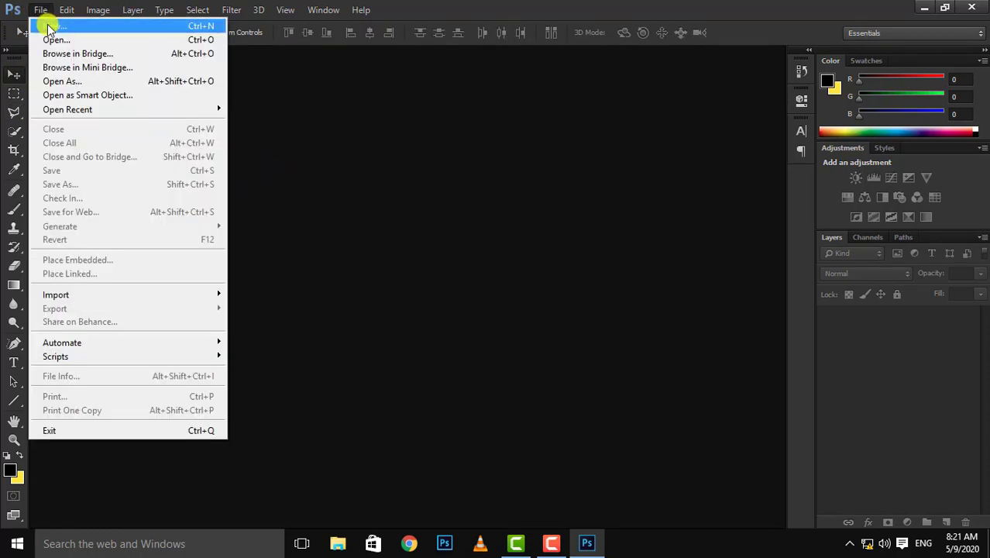
left_click(47, 24)
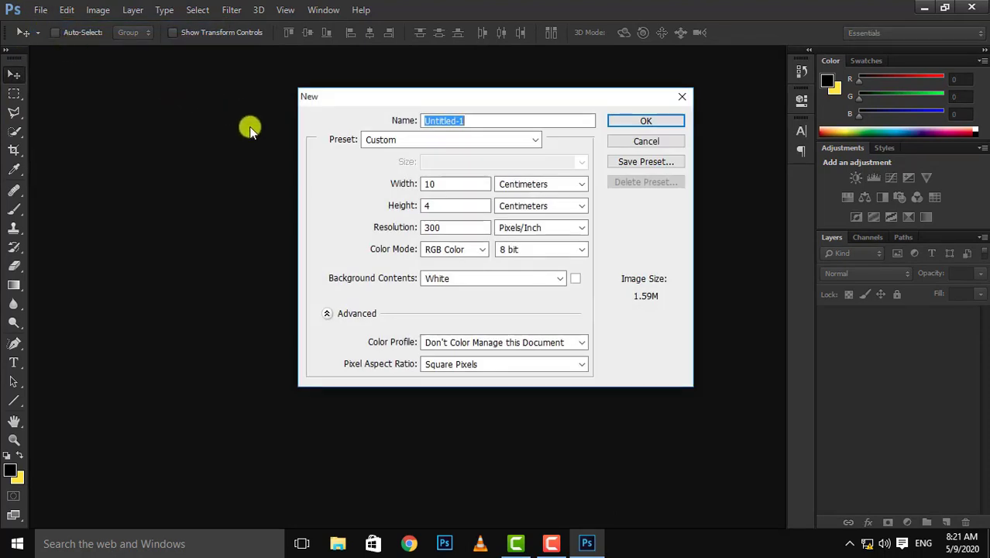
left_click(612, 146)
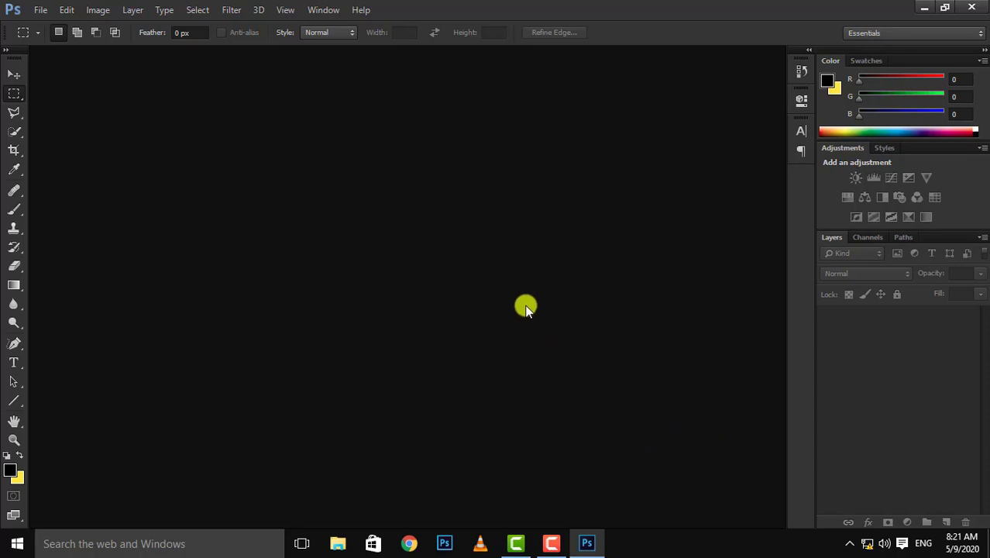
Start a new document using the Custom preset and set its dimension units to pixels.
left_click(14, 75)
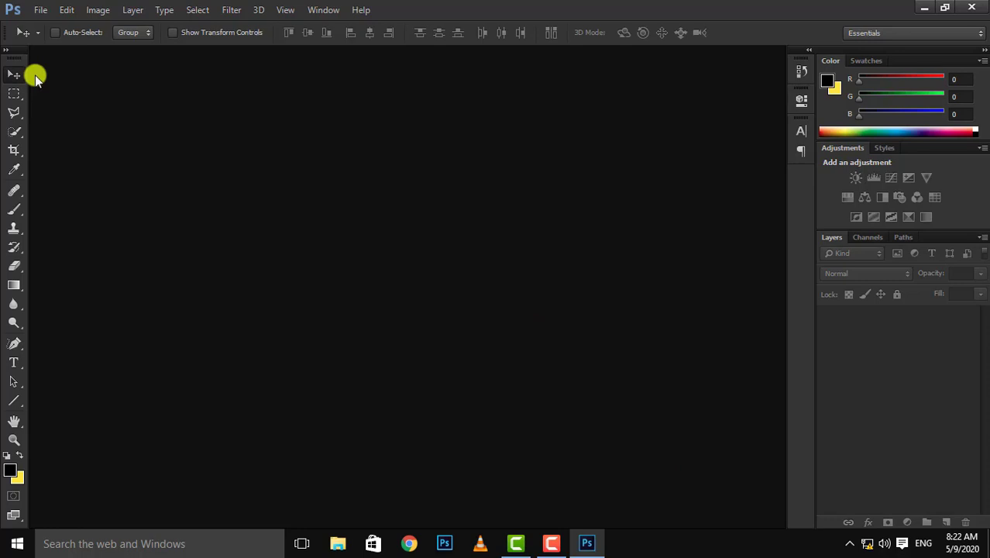
left_click(43, 11)
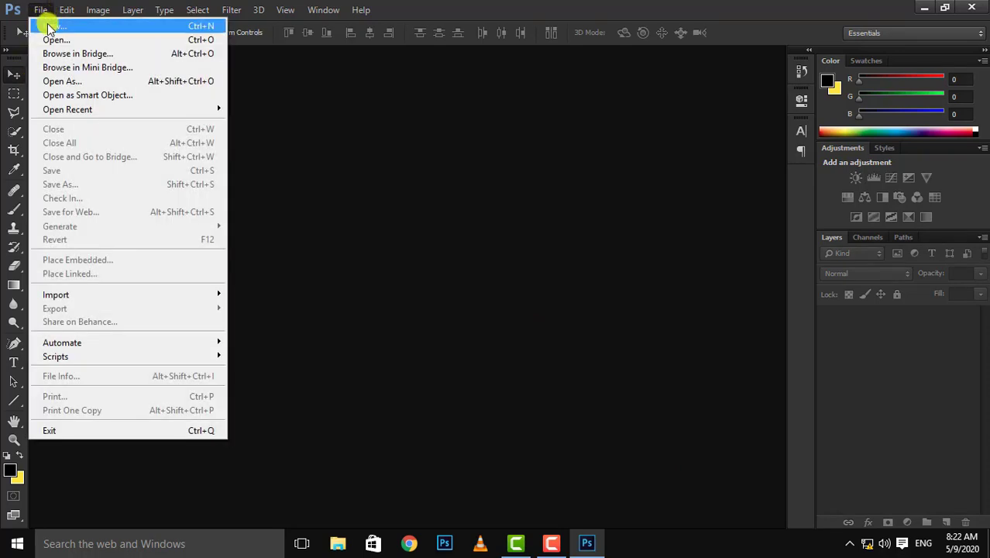
left_click(49, 28)
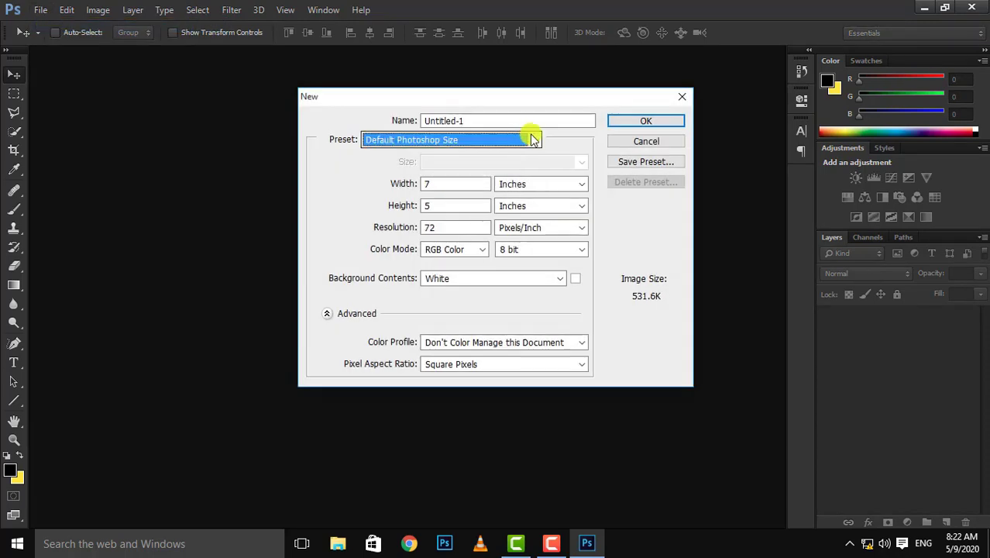
left_click(527, 137)
left_click(426, 283)
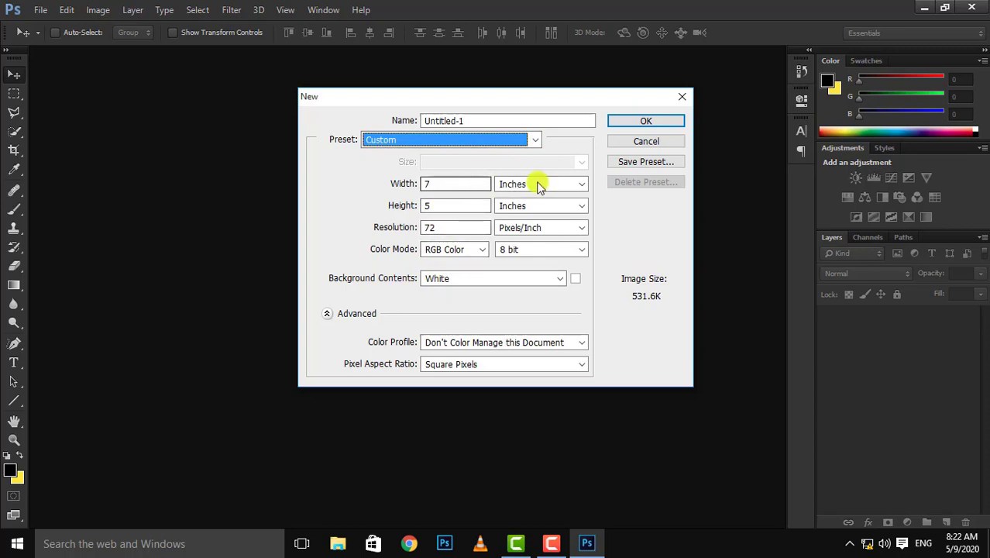
left_click(578, 183)
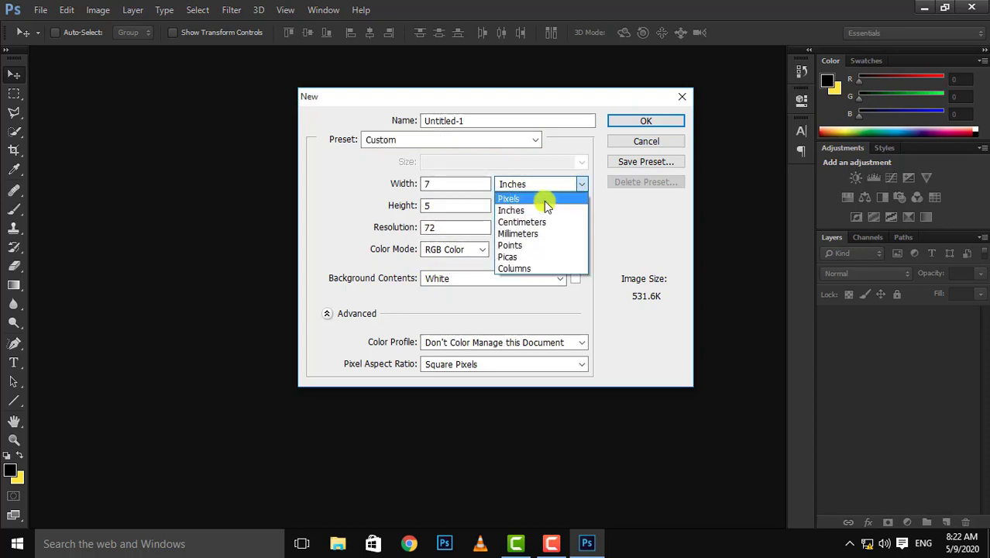
left_click(517, 195)
Create the document at 1208 × 720 pixels and 600 pixels/inch, and convert its locked background into a regular layer.
left_click_drag(453, 185, 424, 185)
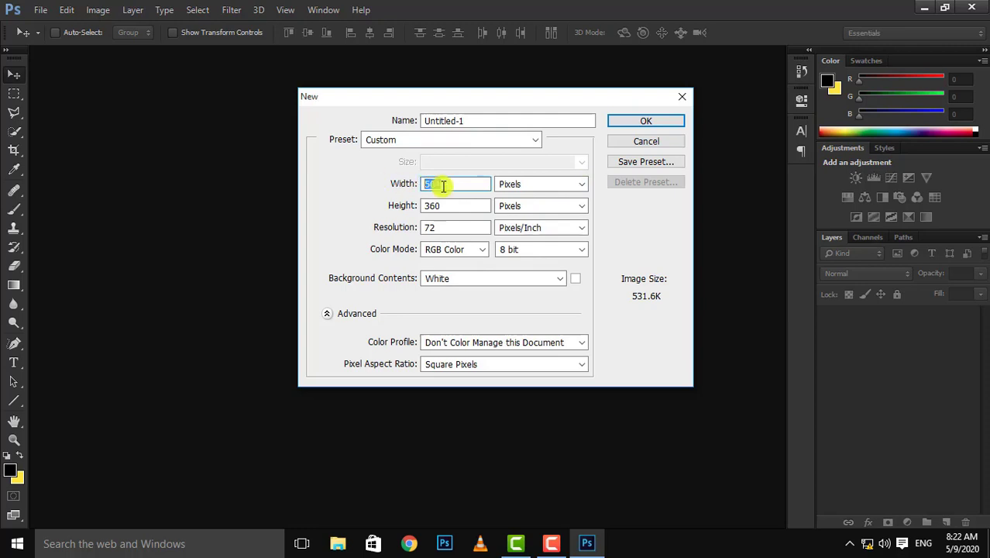
type("1200")
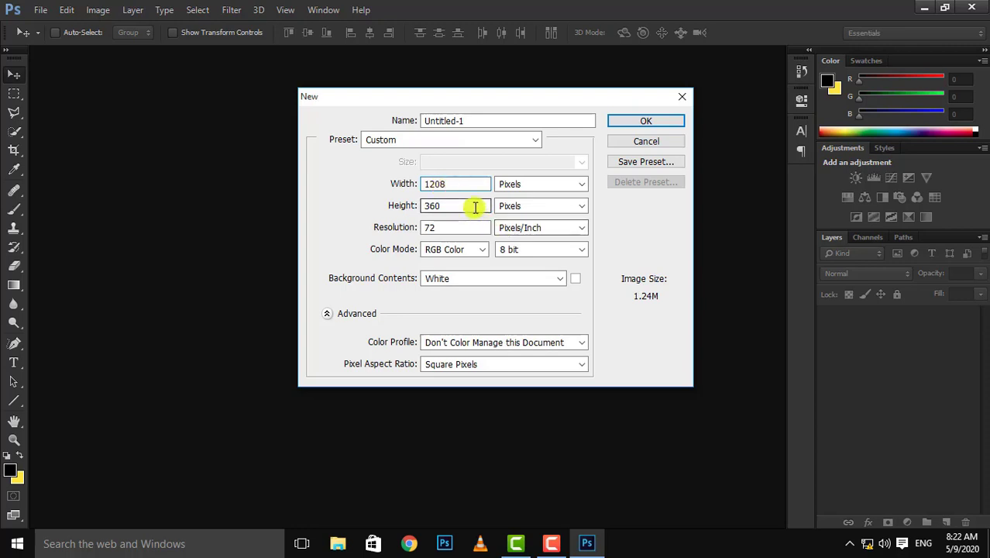
left_click_drag(473, 205, 404, 207)
type("720")
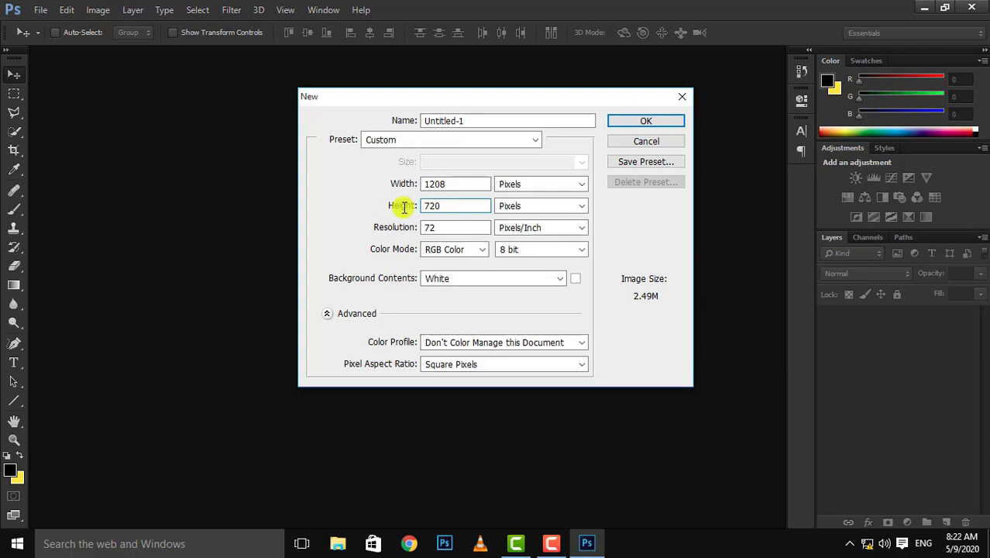
left_click(655, 122)
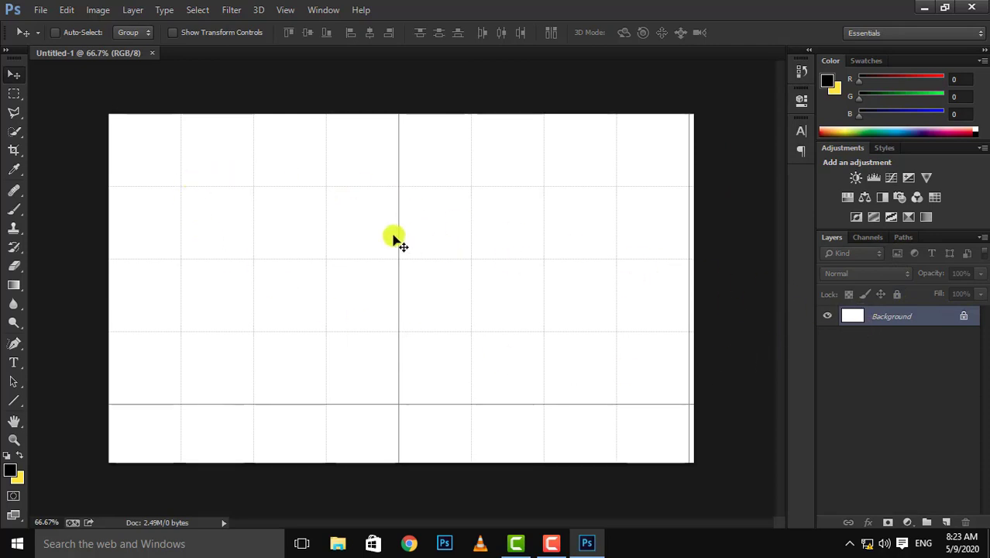
left_click(965, 317)
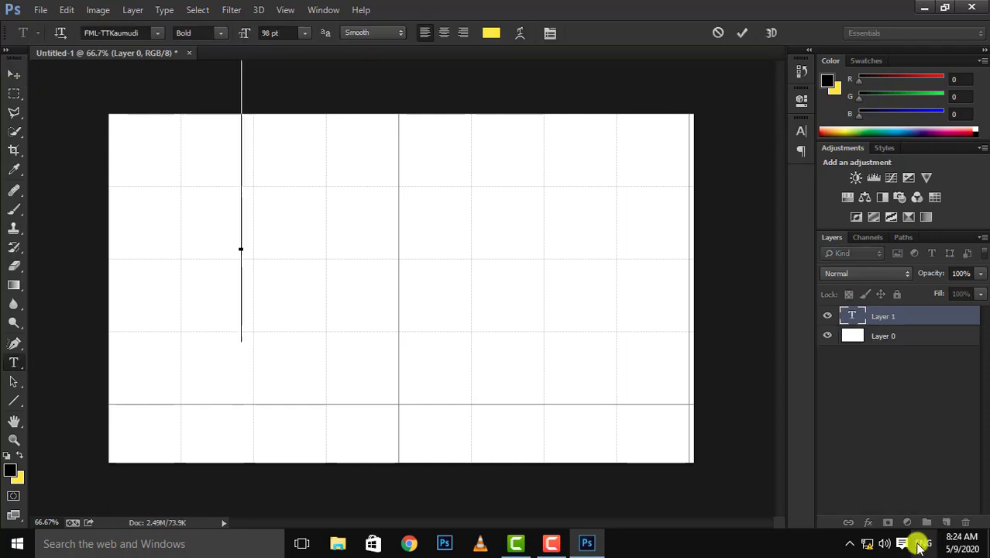
Switch the input language to the Malayalam keyboard and reduce the text size to 12 pt.
left_click(922, 544)
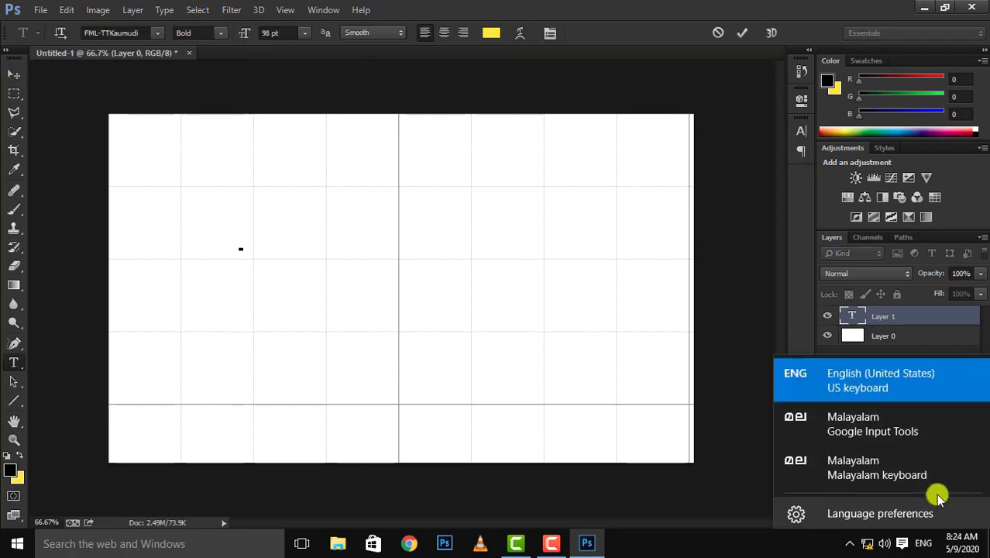
left_click(860, 459)
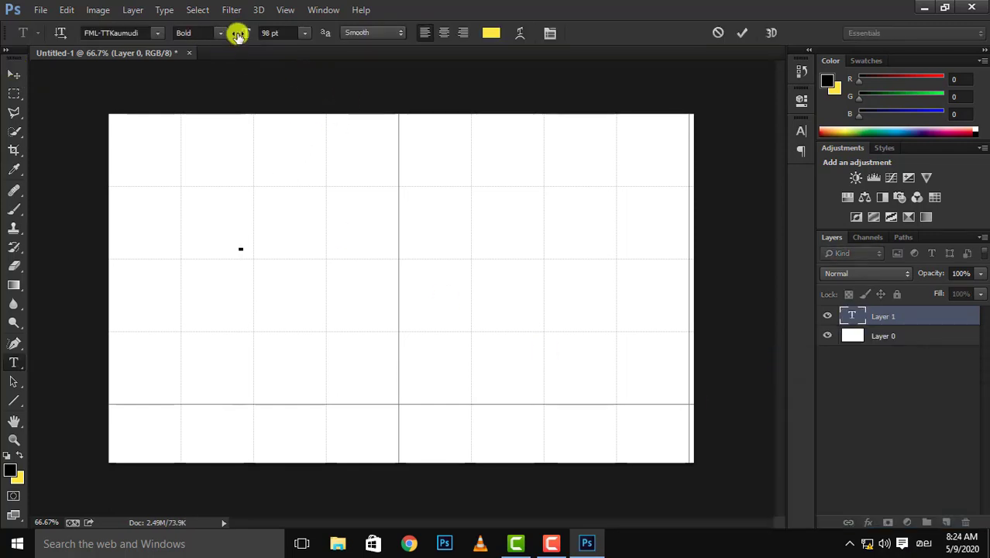
left_click_drag(236, 32, 174, 37)
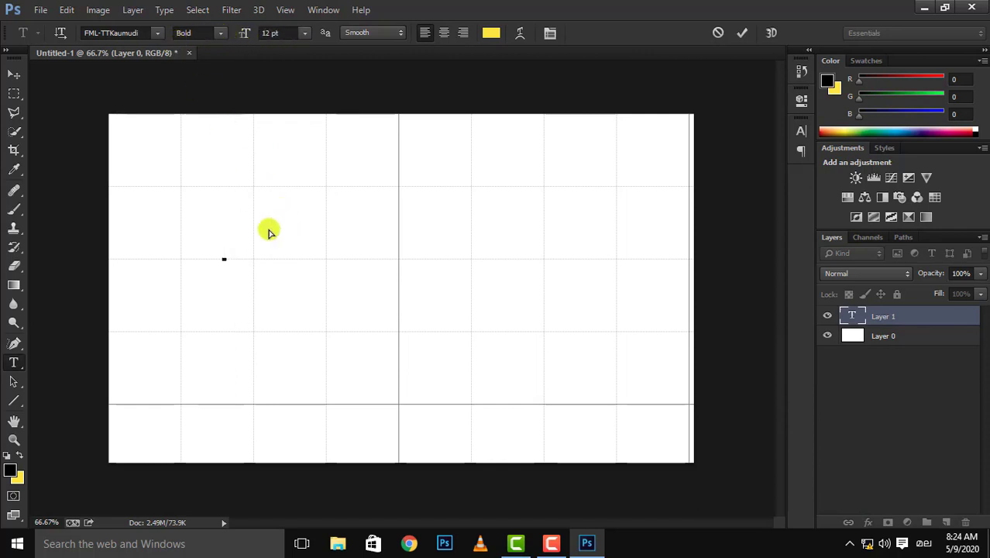
Enter a line of sample Malayalam text on the canvas, and delete all of it.
type("ഹമഹമമ")
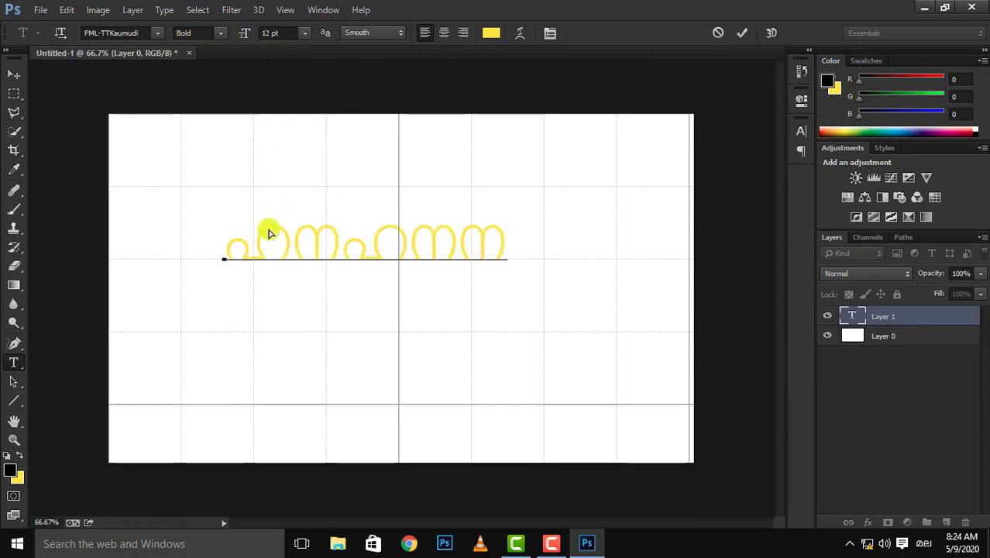
type("ോദ്ി")
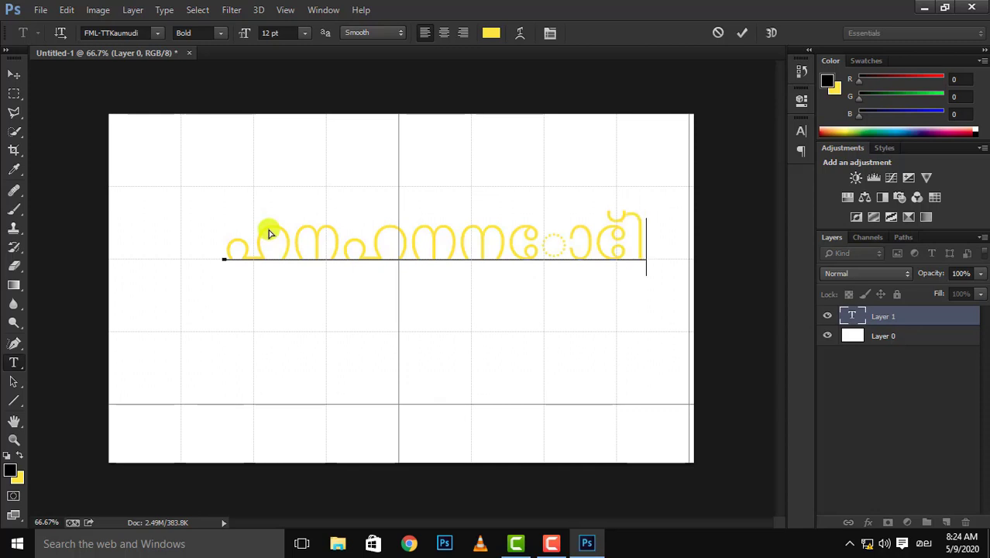
key("Home")
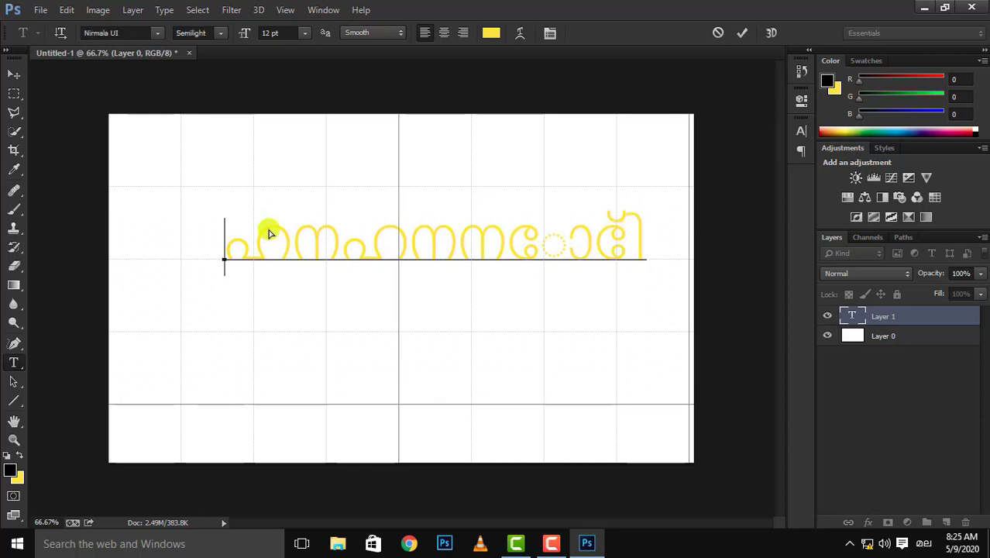
key("ctrl+a")
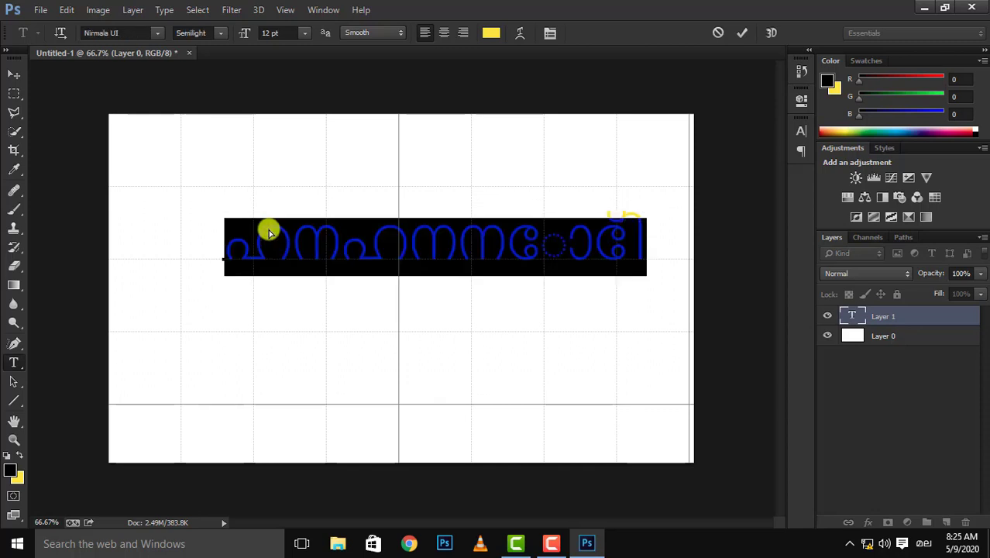
key("BackSpace")
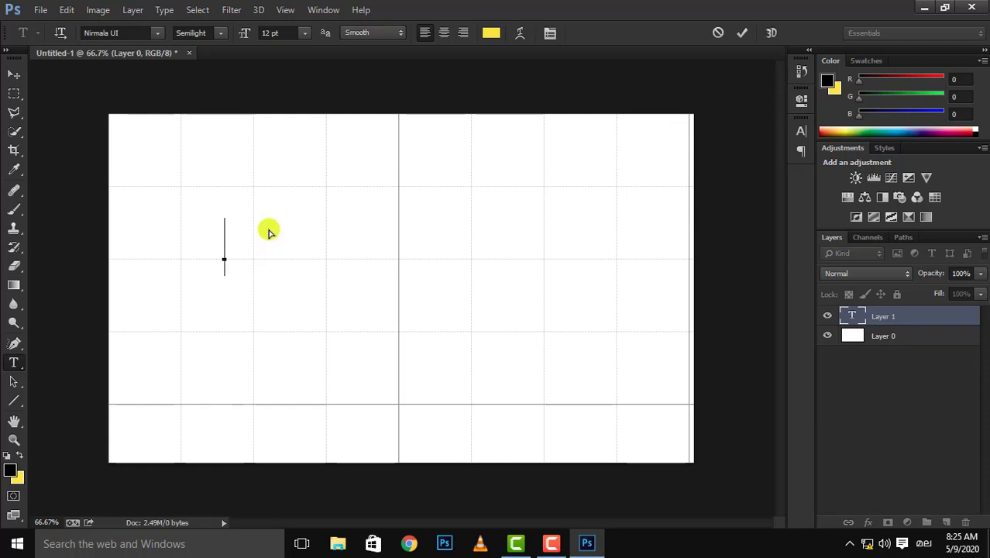
Switch the input language back to English (United States) and leave text editing with the Move tool.
left_click(922, 543)
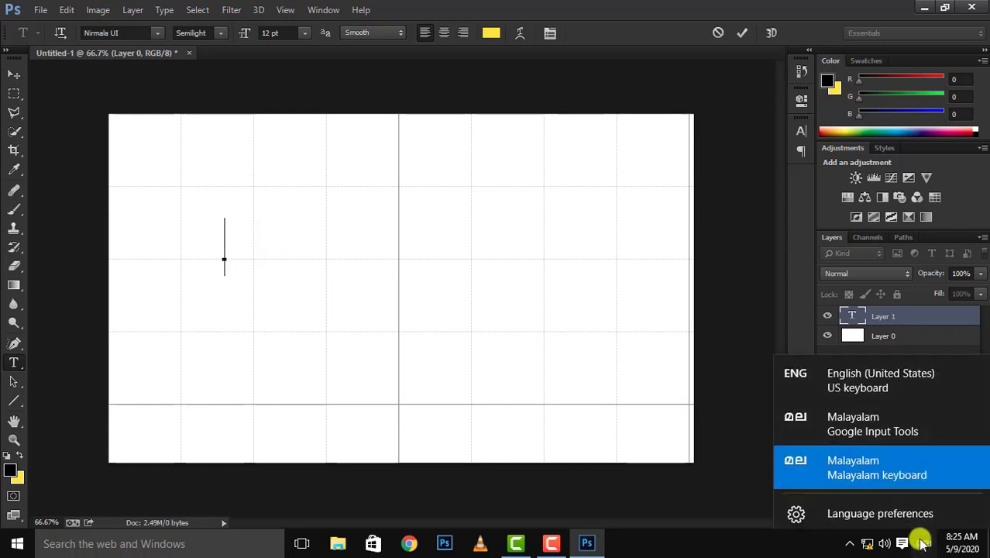
left_click(874, 382)
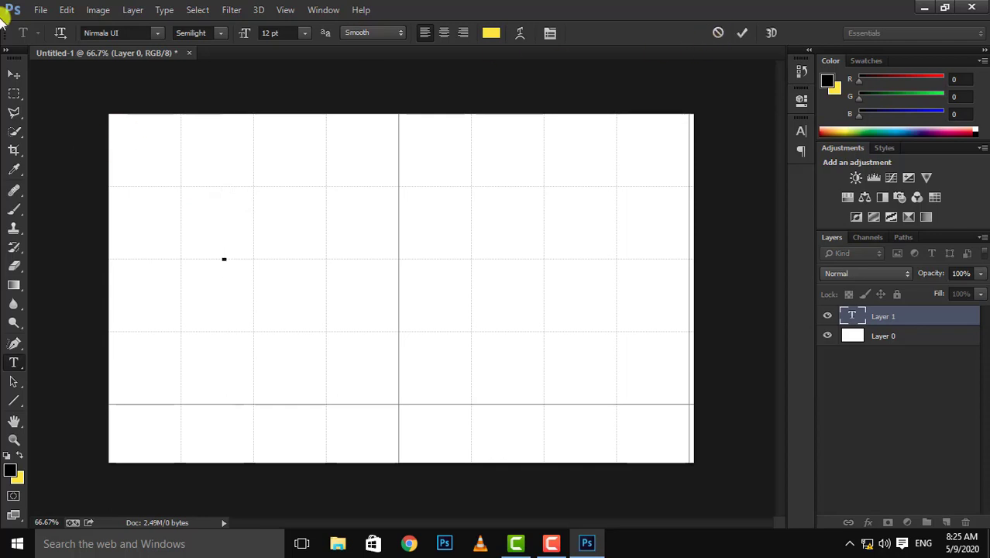
left_click(12, 75)
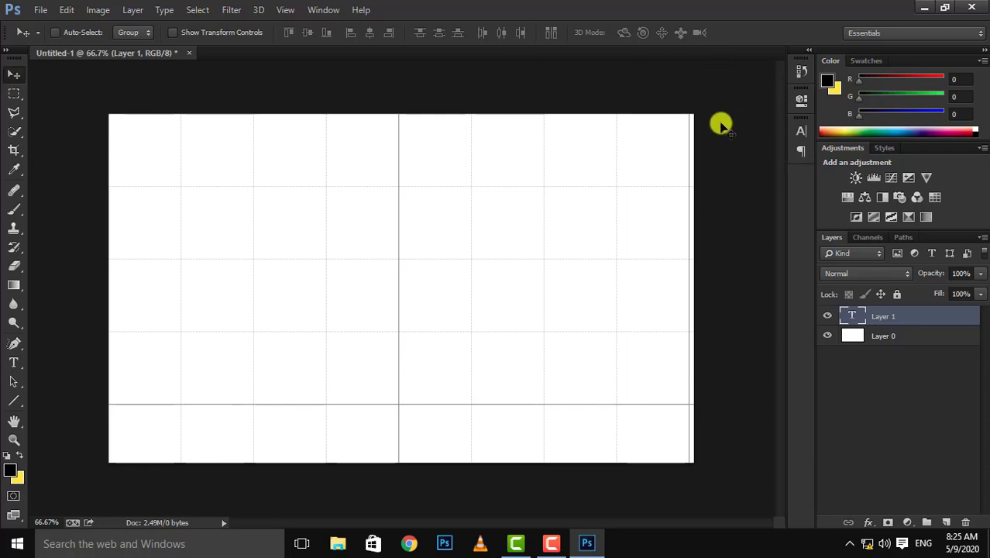
left_click(558, 542)
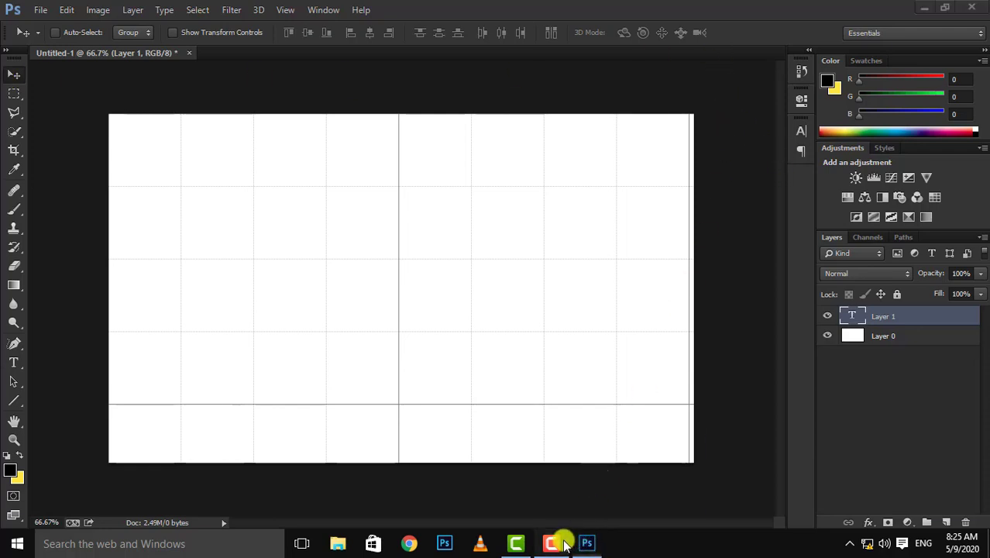
left_click(559, 543)
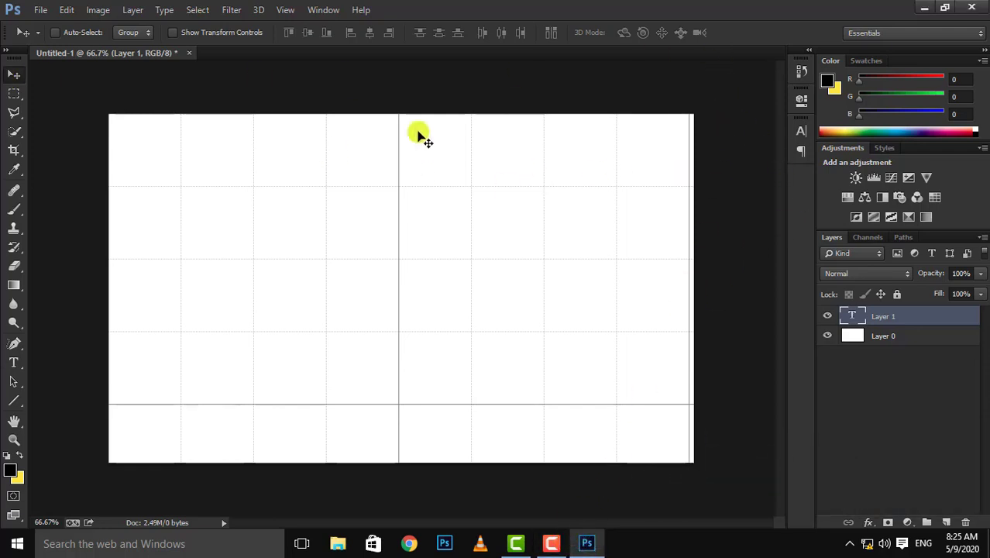
Hide the grid displayed over the canvas.
key("ctrl+apostrophe")
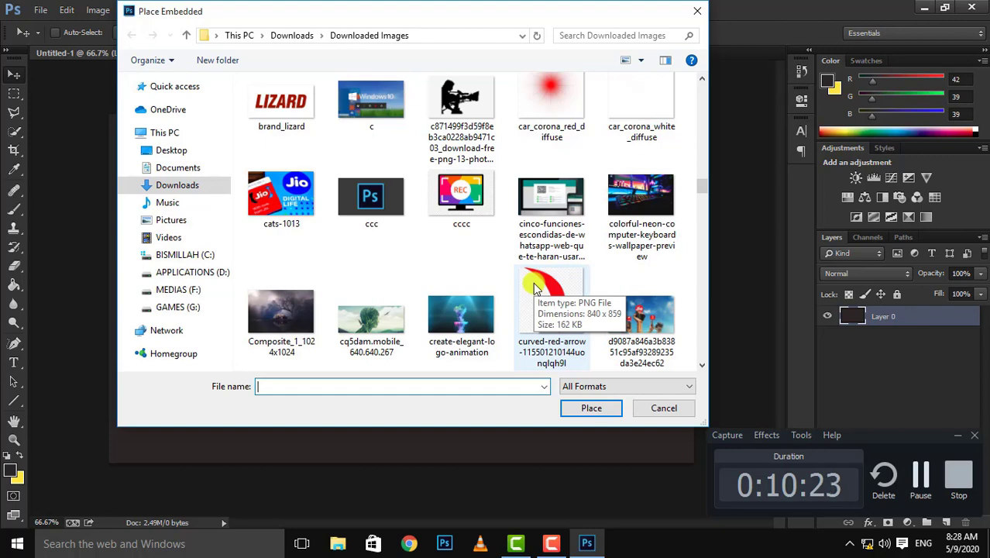
Place the Elegant-Youtube-Channel-Art-Free-Download image from Downloaded Images and enlarge it to cover the whole canvas.
scroll(534, 288, "down", 6)
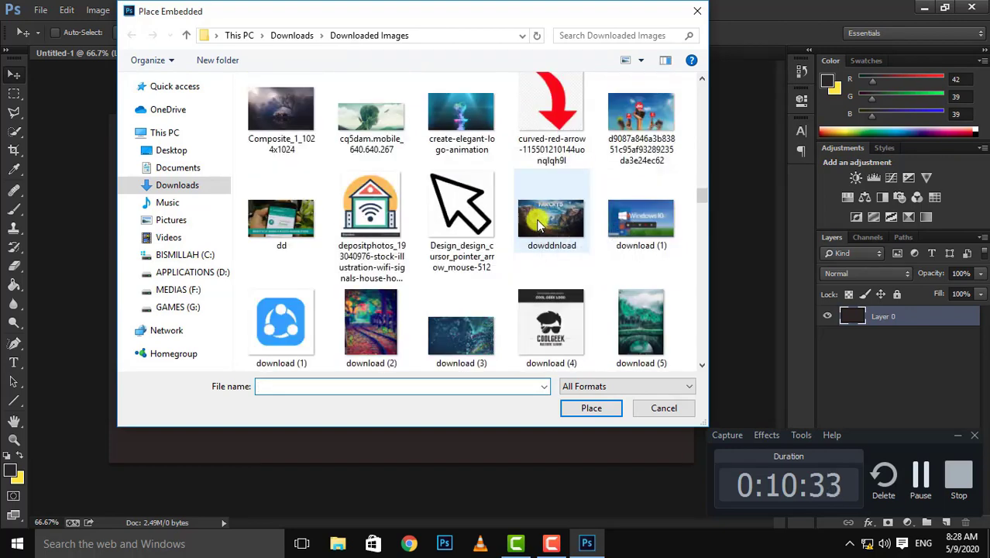
double_click(533, 362)
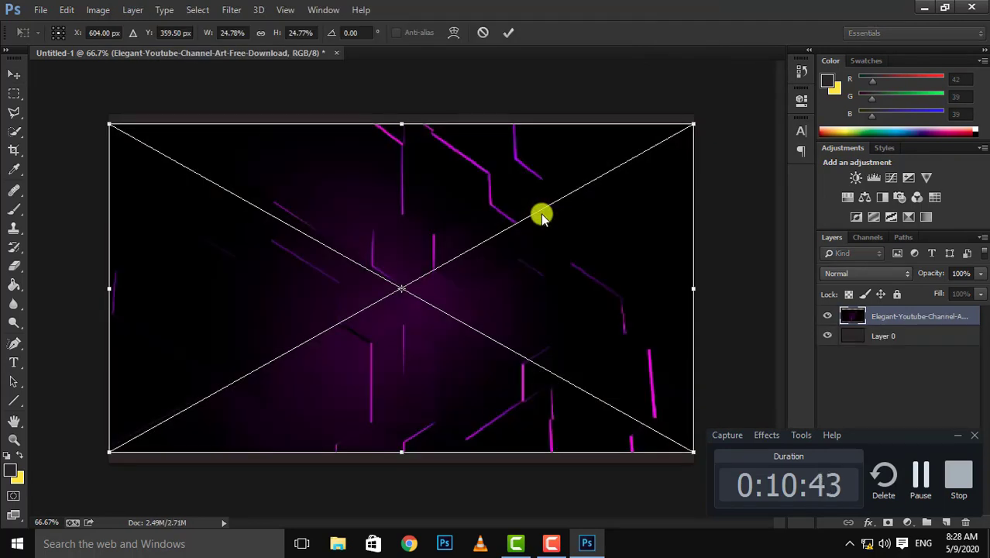
left_click_drag(694, 124, 701, 111)
left_click_drag(110, 453, 102, 467)
left_click(508, 33)
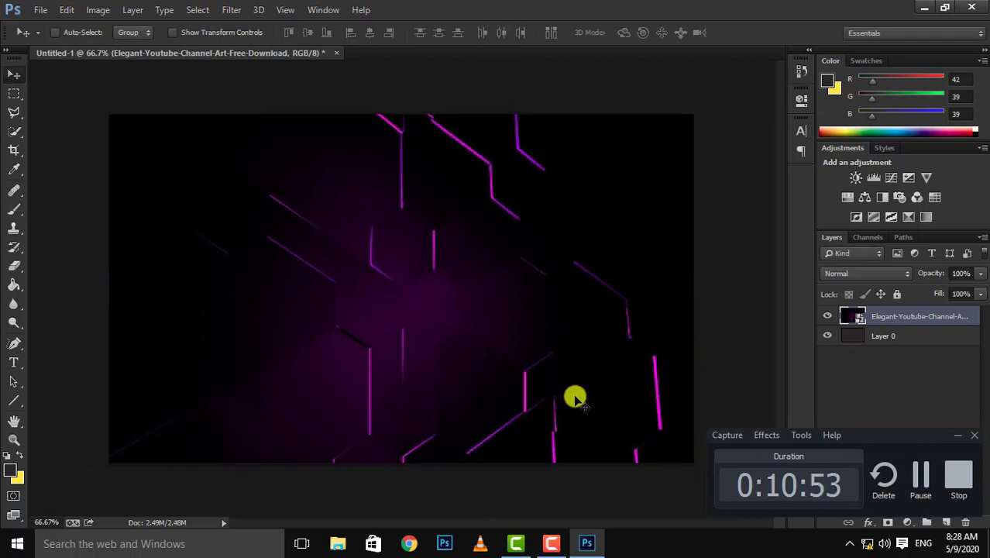
Add the title text "HOW TO CREATE" across the upper part of the purple background image.
key("t")
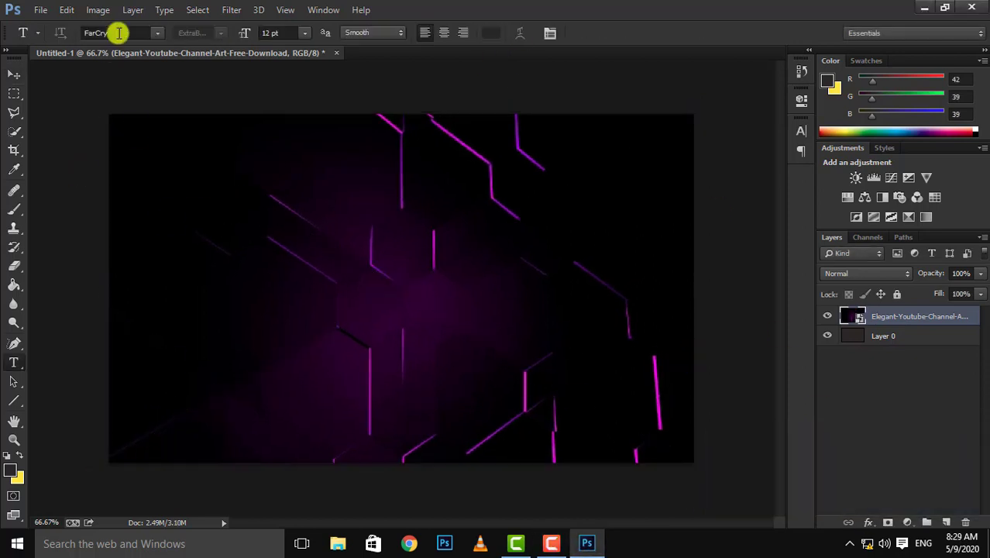
left_click(186, 233)
type("HOW TO CREATE")
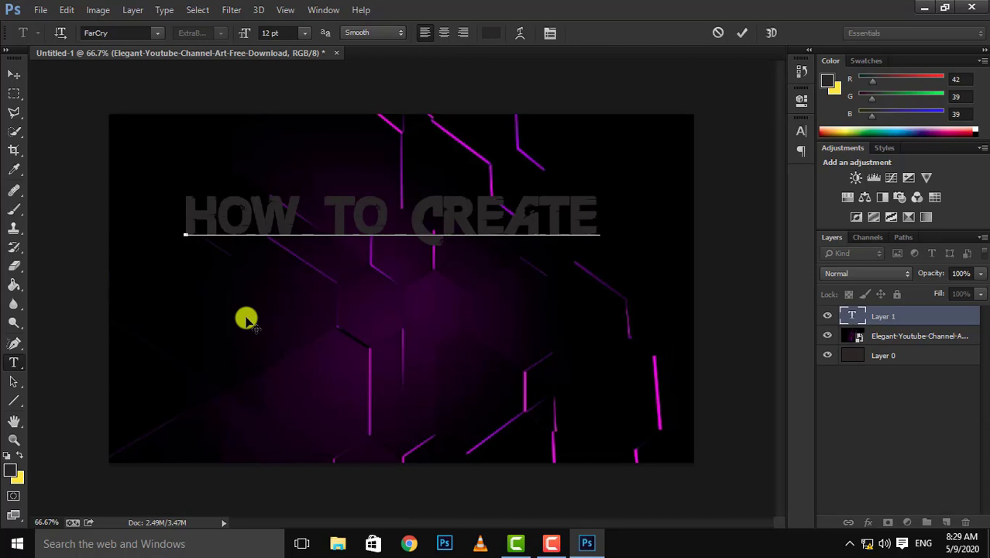
Set the leading of the title text to 16 pt.
key("ctrl+a")
left_click(550, 33)
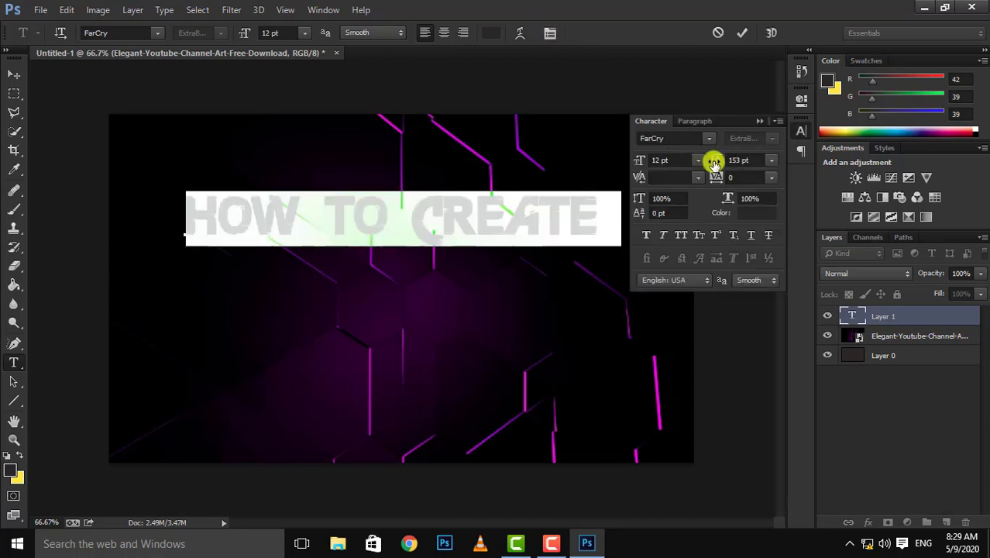
left_click_drag(715, 160, 721, 159)
Add "A YOUTUBE" and "THUMBNAIL" as second and third title lines, indented toward the centre beneath "HOW TO CREATE".
left_click(476, 275)
key("Return")
left_click(206, 283)
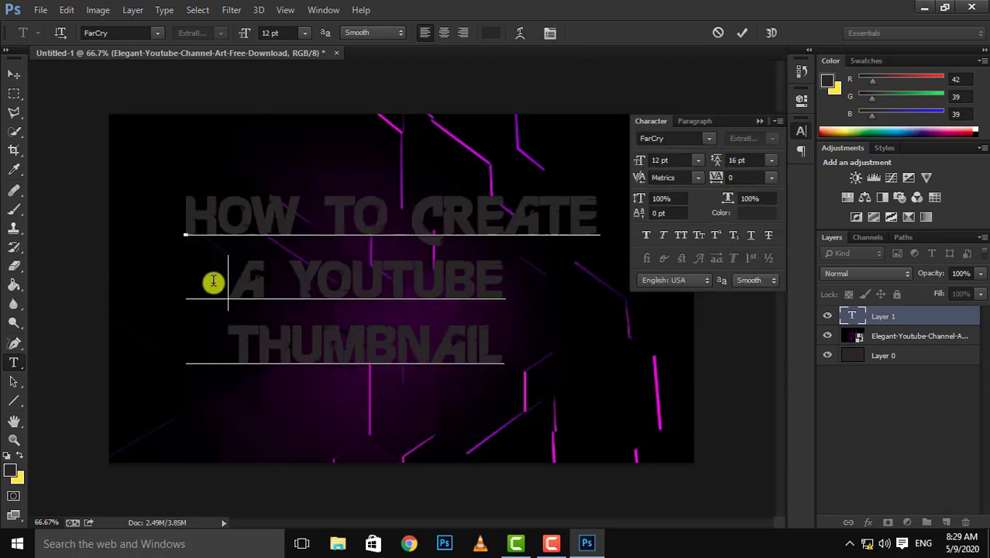
left_click(224, 360)
Set "HOW TO CREATE" to 13 pt and "THUMBNAIL" to 16 pt, and reduce the indent of the third line.
left_click_drag(174, 207, 594, 211)
left_click_drag(639, 161, 642, 164)
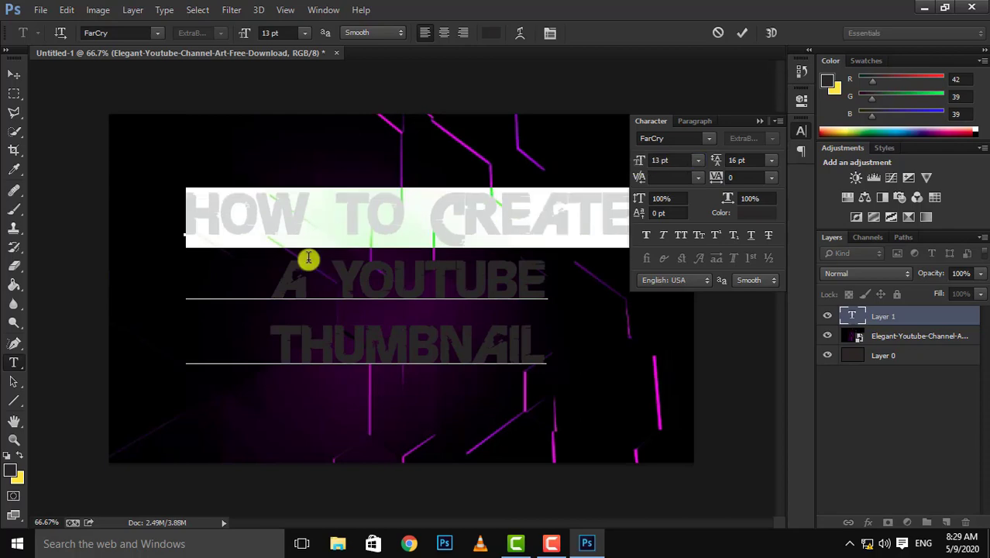
left_click_drag(332, 281, 547, 282)
left_click_drag(640, 161, 642, 164)
left_click_drag(271, 346, 545, 347)
left_click_drag(640, 161, 563, 5)
left_click(272, 337)
key("BackSpace")
Change the color of the entire title text to white.
key("ctrl+a")
left_click(752, 210)
left_click(456, 280)
left_click(760, 120)
Adjust the leading spaces of "A YOUTUBE" and "THUMBNAIL" to centre both lines under "HOW TO CREATE".
left_click(236, 280)
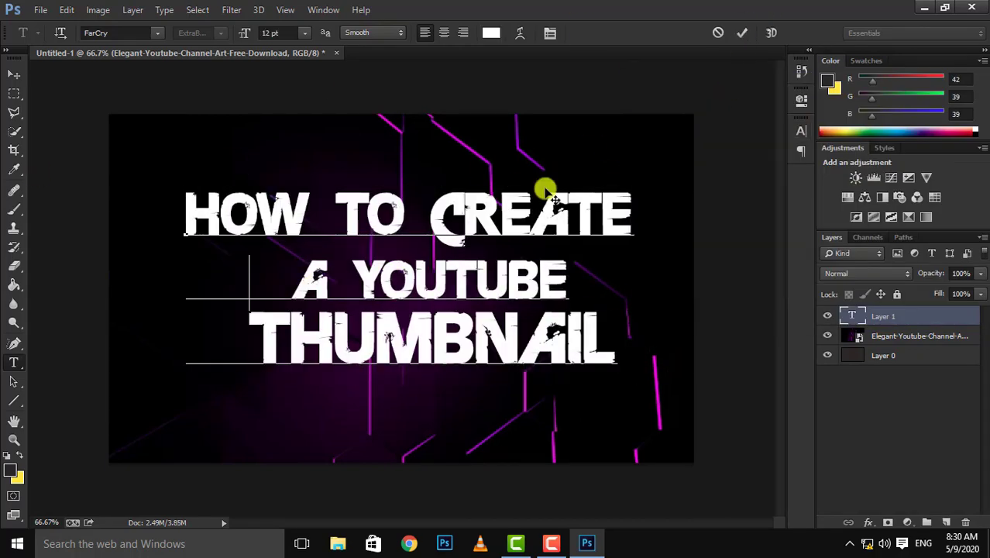
left_click(284, 282)
key("BackSpace")
left_click(268, 331)
key("BackSpace")
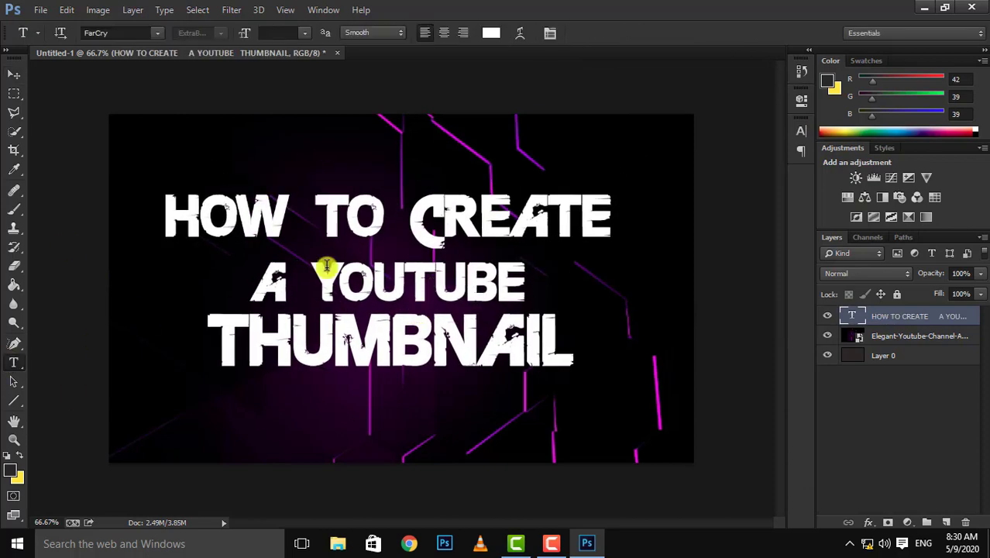
Enlarge the letters "Y" and "T" in "YOUTUBE" so they stand taller than the other letters.
left_click_drag(313, 279, 349, 281)
left_click(244, 33)
left_click_drag(416, 276, 446, 279)
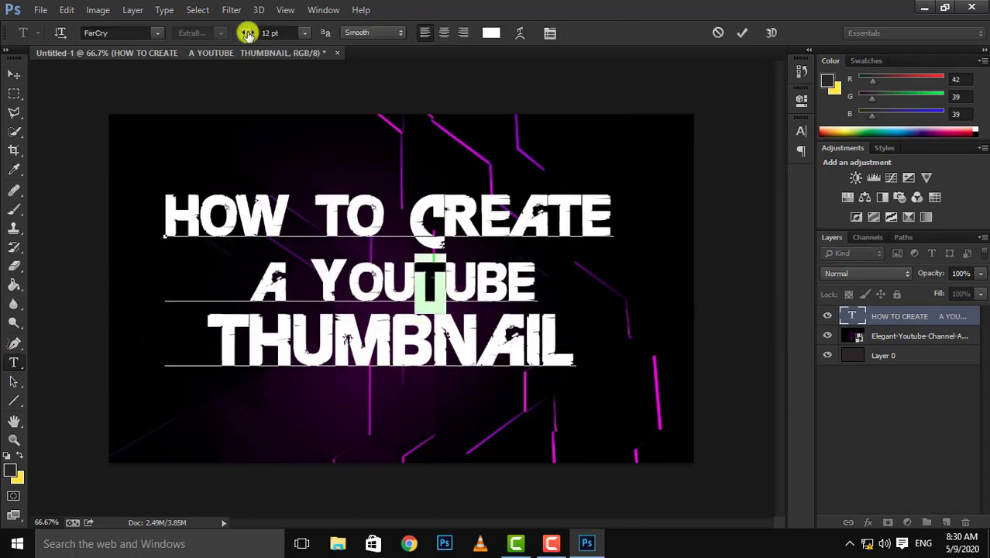
left_click_drag(247, 33, 248, 35)
left_click_drag(551, 281, 319, 273)
left_click(491, 33)
left_click(821, 110)
key("Escape")
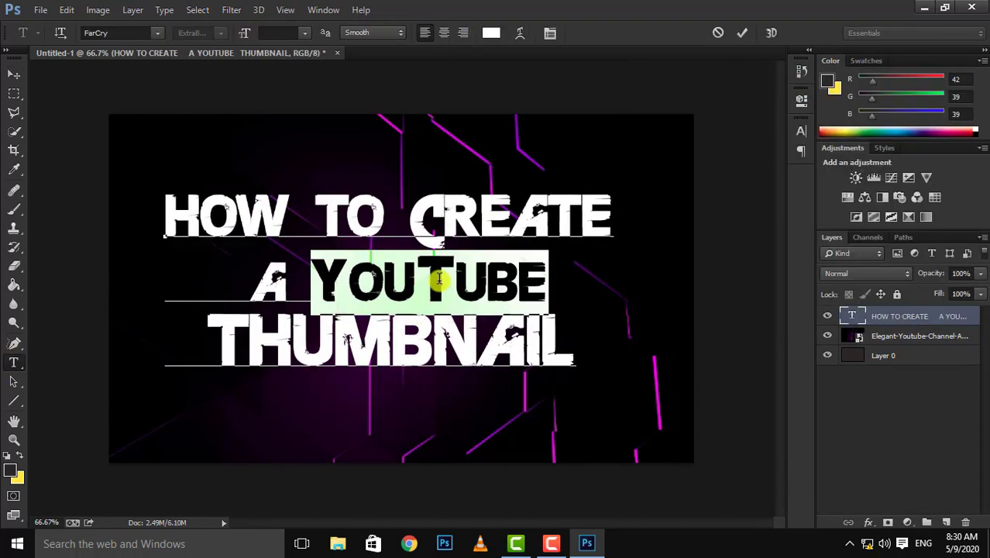
Color only the "You" part of "YouTube" red.
left_click_drag(419, 281, 322, 281)
left_click(493, 33)
left_click(821, 112)
left_click(960, 101)
Try a larger font size for the word "HOW" in the title's first line.
left_click_drag(249, 343, 301, 342)
left_click_drag(210, 343, 546, 343)
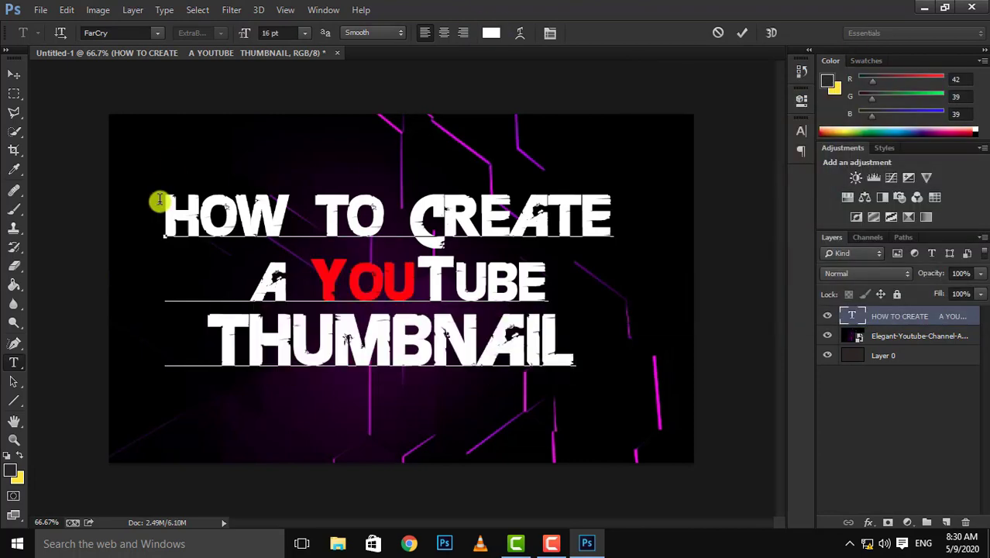
left_click_drag(160, 203, 297, 209)
left_click_drag(241, 33, 242, 35)
left_click(342, 204)
left_click_drag(358, 204, 184, 186)
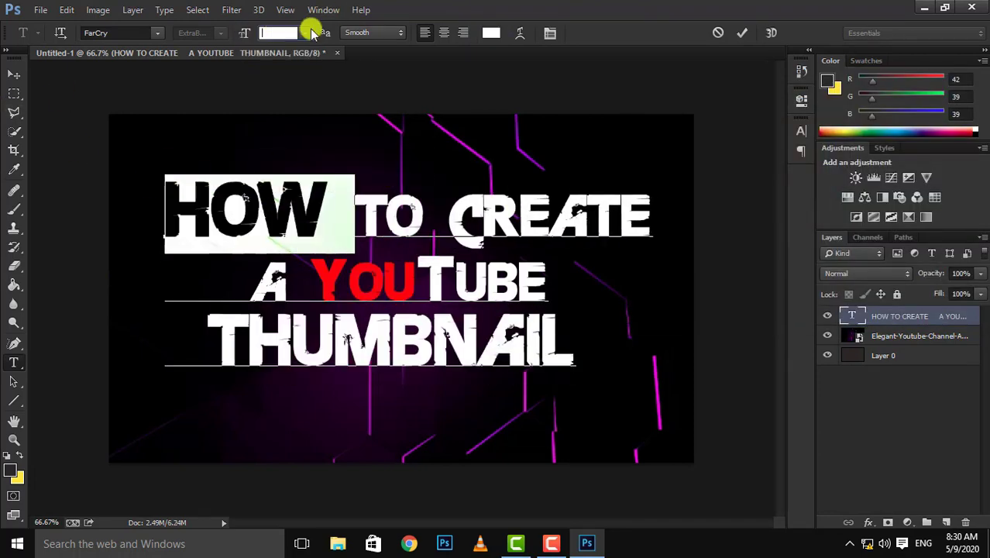
left_click_drag(243, 32, 254, 34)
left_click(341, 210)
Commit the title text and shift it slightly right and down on the canvas.
left_click(742, 32)
key("v")
left_click_drag(351, 344, 366, 347)
Draw a rectangle about 808 × 172 px behind "THUMBNAIL", on a layer above the purple background image.
left_click(918, 336)
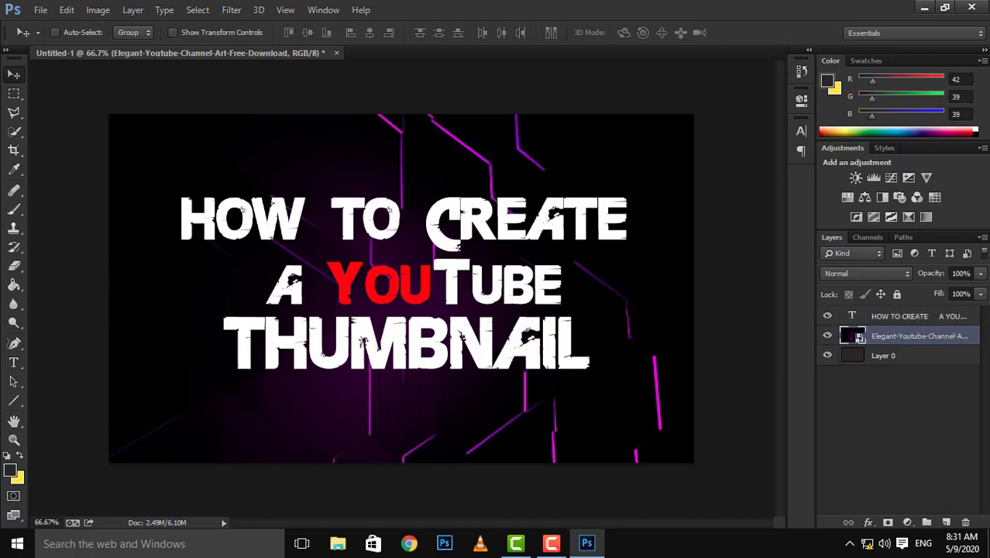
left_click(14, 400)
left_click(133, 33)
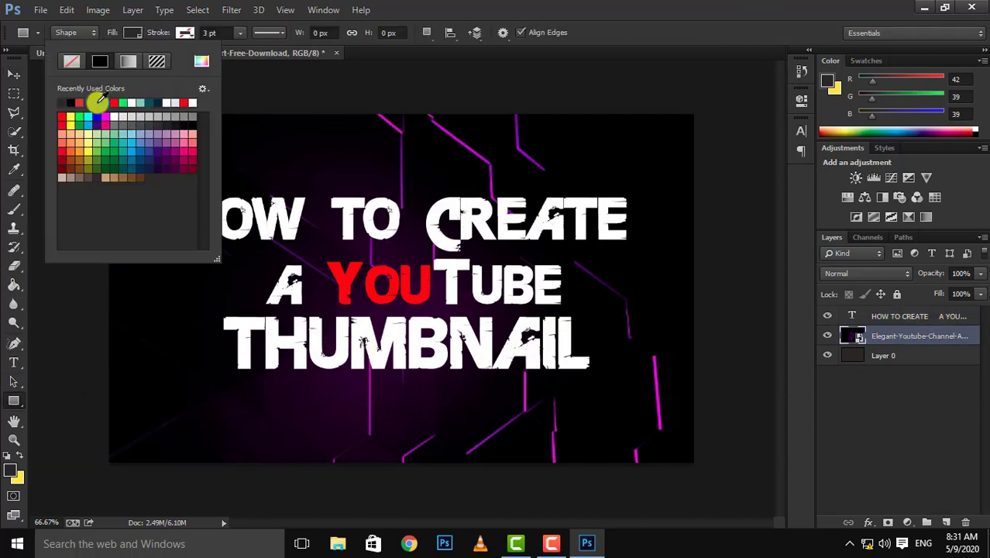
left_click(99, 98)
left_click_drag(212, 309, 601, 391)
Try several fill swatches on the rectangle behind "THUMBNAIL" and settle on red.
left_click(595, 179)
double_click(630, 299)
left_click(627, 204)
left_click(597, 324)
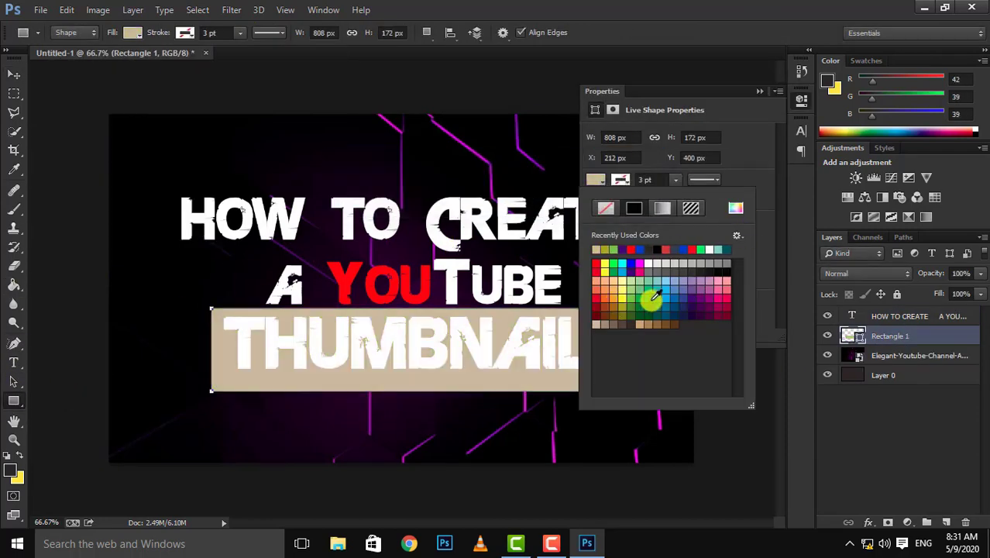
left_click(727, 290)
double_click(727, 299)
left_click(628, 204)
left_click(597, 290)
left_click(605, 315)
left_click(649, 298)
left_click(657, 290)
left_click(623, 281)
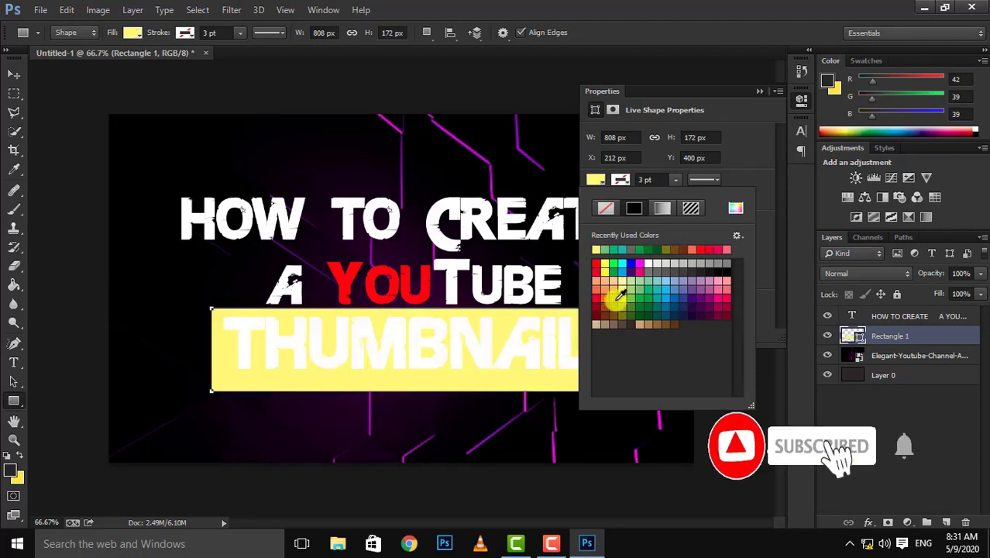
left_click(614, 307)
left_click(596, 298)
left_click(760, 92)
Reduce the red rectangle's height to about 137 px so it fits closely around "THUMBNAIL".
key("ctrl+t")
left_click_drag(405, 307, 406, 311)
left_click_drag(407, 391, 409, 376)
key("Return")
key("v")
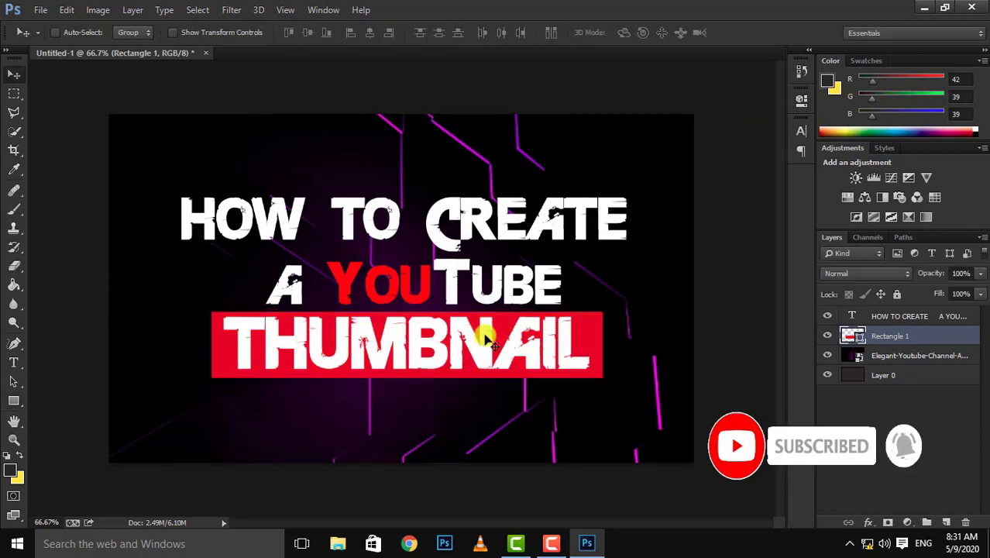
Draw a rectangle about 293 × 121 px behind "HOW" and fill it with blue.
left_click(9, 402)
left_click_drag(172, 186, 313, 246)
left_click(597, 179)
left_click(631, 264)
left_click(761, 92)
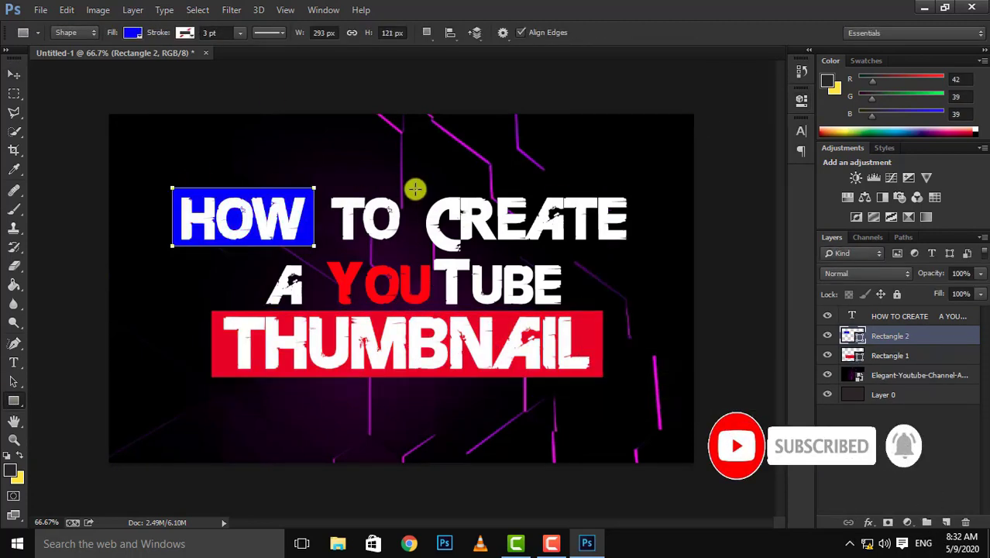
Draw a rectangle about 531 × 116 px behind "YouTube" and try another fill color on it.
left_click_drag(416, 190, 410, 189)
left_click(413, 189)
left_click(455, 217)
left_click_drag(325, 250, 582, 306)
left_click(596, 179)
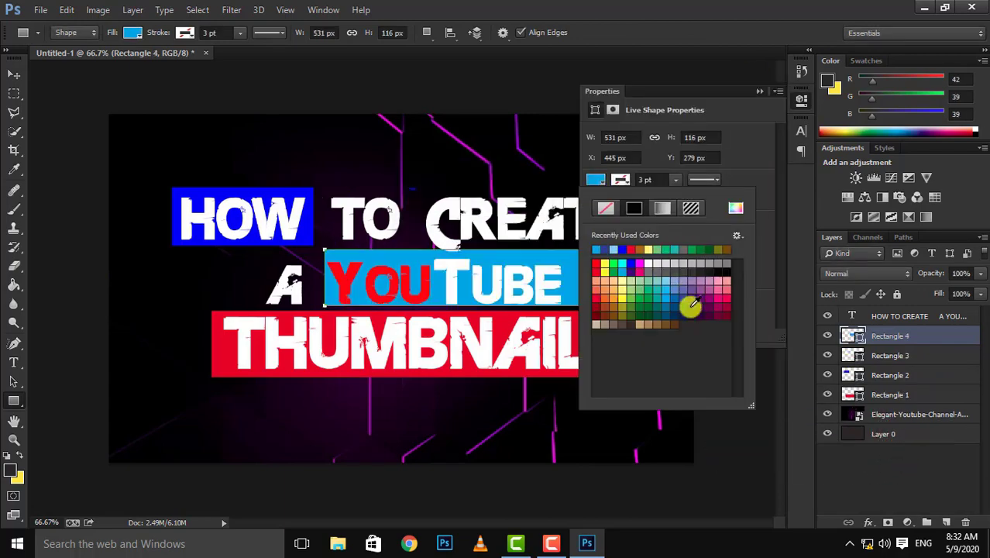
left_click(689, 305)
left_click(760, 92)
left_click_drag(424, 182, 475, 170)
left_click(760, 92)
Delete the extra rectangles, keeping only the red one behind "THUMBNAIL".
key("Delete")
key("Delete")
key("Delete")
key("Delete")
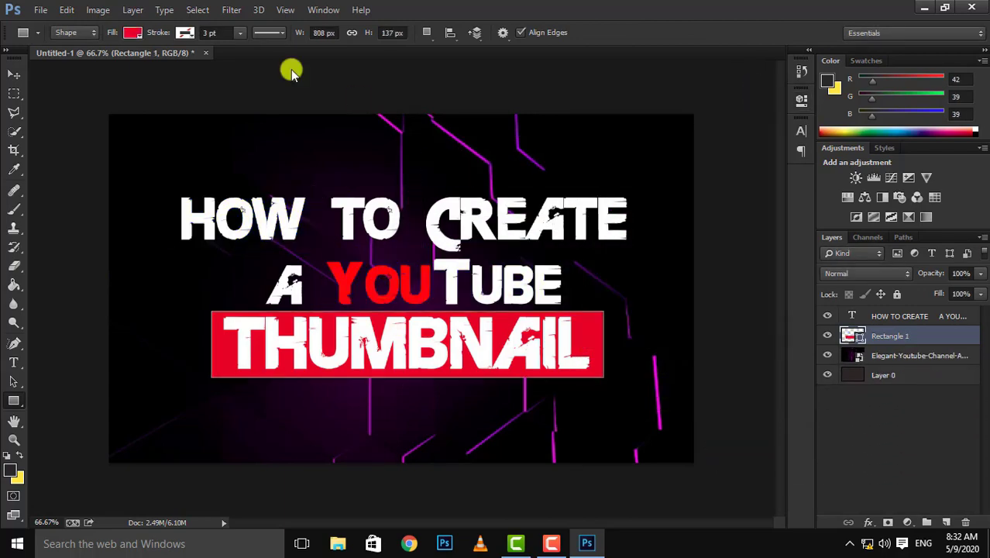
Place the 6-63267_red-arrow-edited-clip-art-at-clker-com image at its default size and rasterize its layer.
left_click(40, 10)
left_click(85, 268)
double_click(367, 105)
key("Return")
right_click(906, 316)
Select the white background around the red arrow with the Quick Selection tool and delete it.
left_click(13, 131)
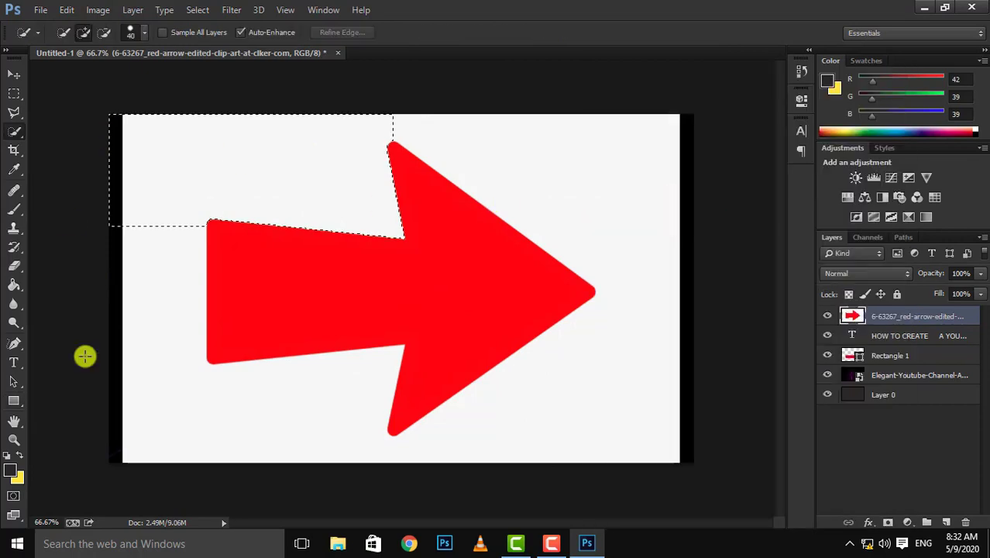
left_click_drag(163, 411, 635, 388)
key("Delete")
key("ctrl+d")
Scale the red arrow down, rotate it by about 29° and position it beside the "A", pointing toward "THUMBNAIL".
key("ctrl+t")
left_click_drag(680, 463, 507, 354)
left_click_drag(456, 304, 285, 300)
left_click_drag(359, 239, 367, 303)
left_click_drag(325, 278, 257, 283)
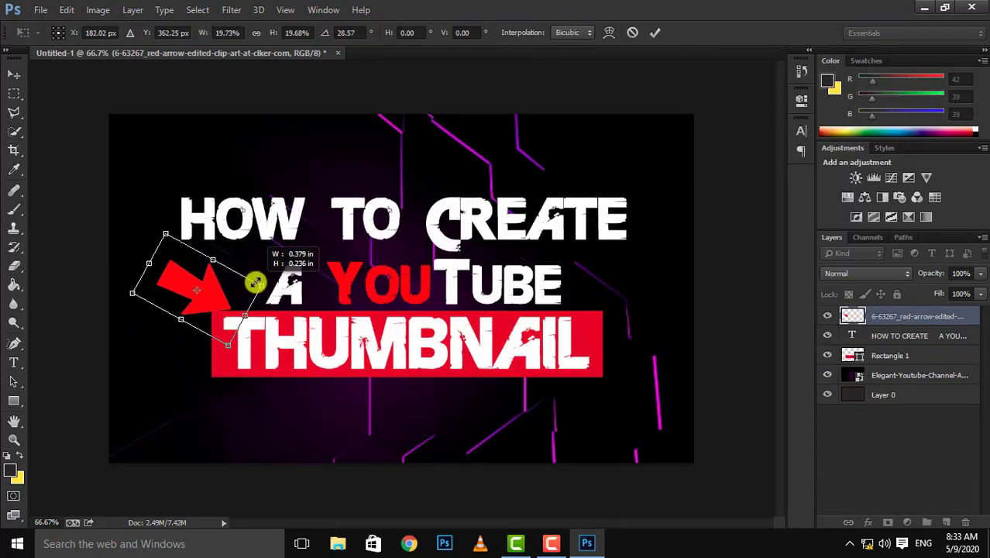
left_click_drag(135, 293, 128, 290)
key("Return")
key("ctrl+t")
mouse_move(241, 305)
left_mouse_down()
mouse_move(253, 299)
mouse_move(237, 298)
left_mouse_up()
key("Return")
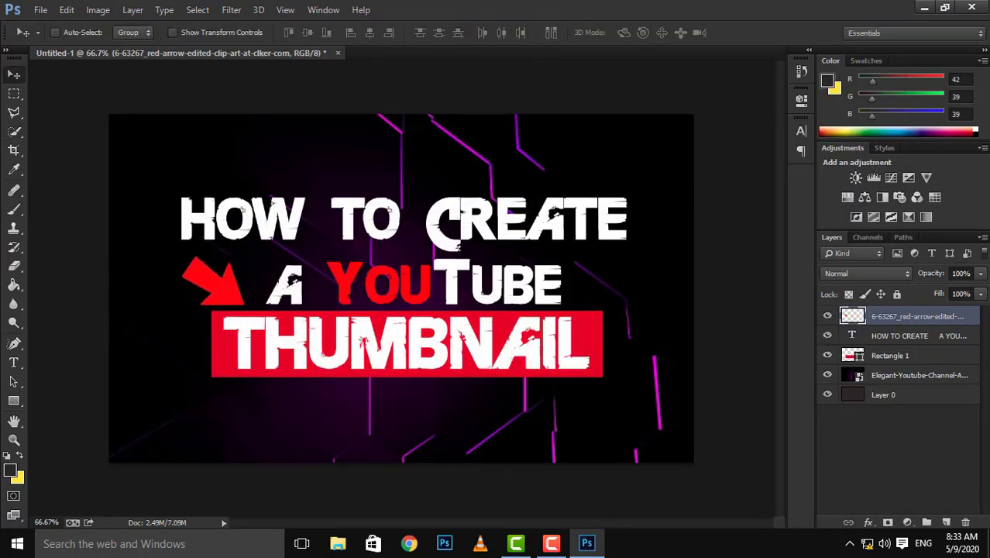
double_click(918, 317)
left_click(80, 151)
left_click_drag(198, 48, 540, 33)
key("Escape")
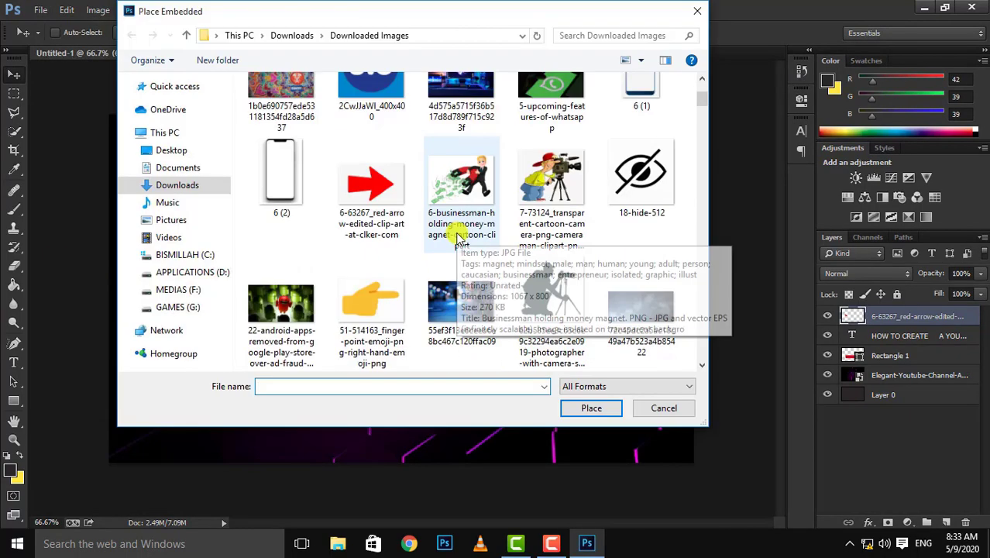
scroll(526, 195, "down", 10)
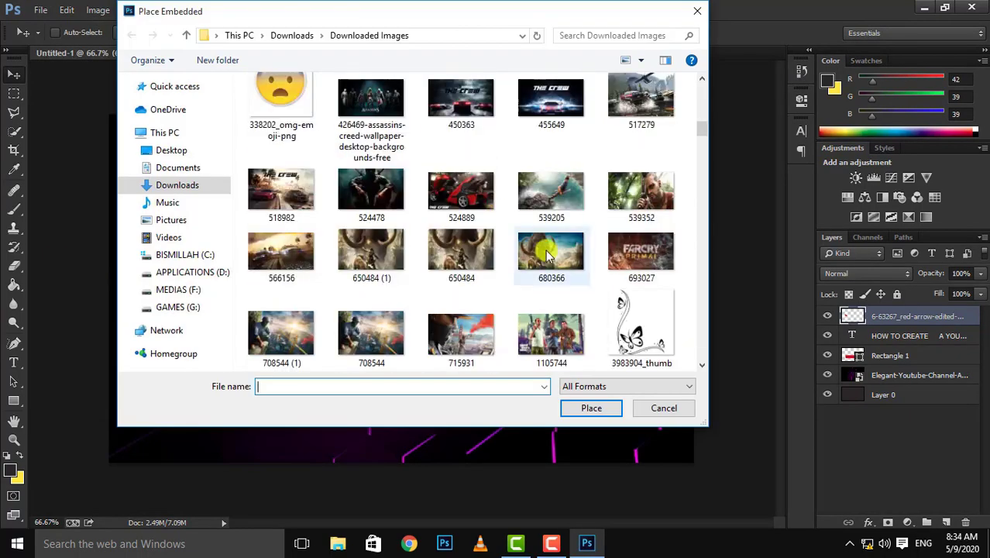
scroll(547, 256, "down", 8)
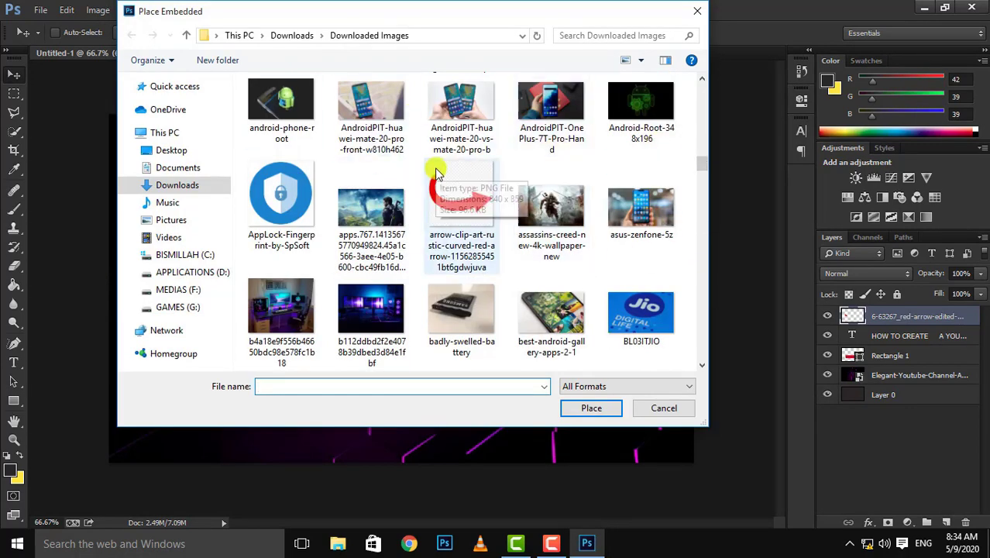
scroll(423, 219, "down", 10)
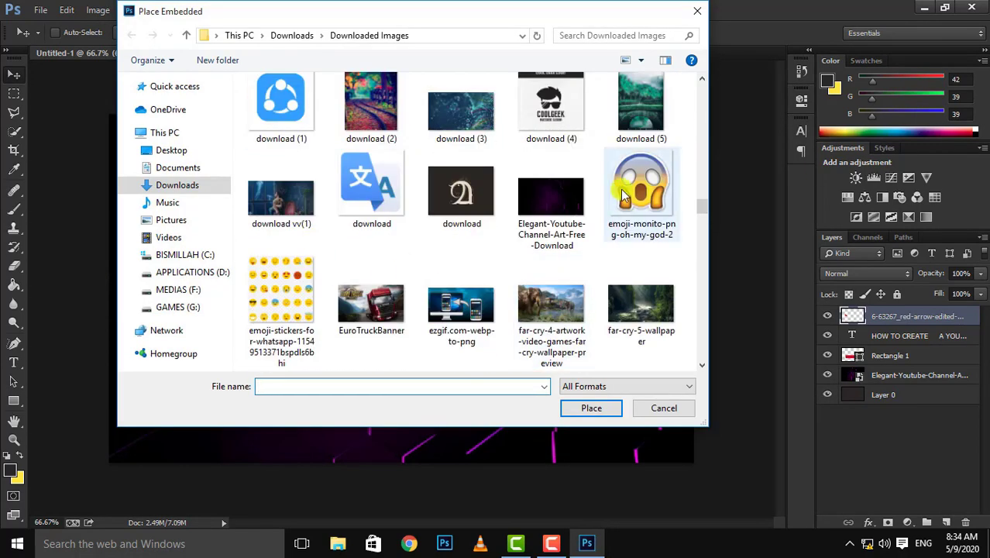
scroll(542, 238, "down", 5)
double_click(498, 248)
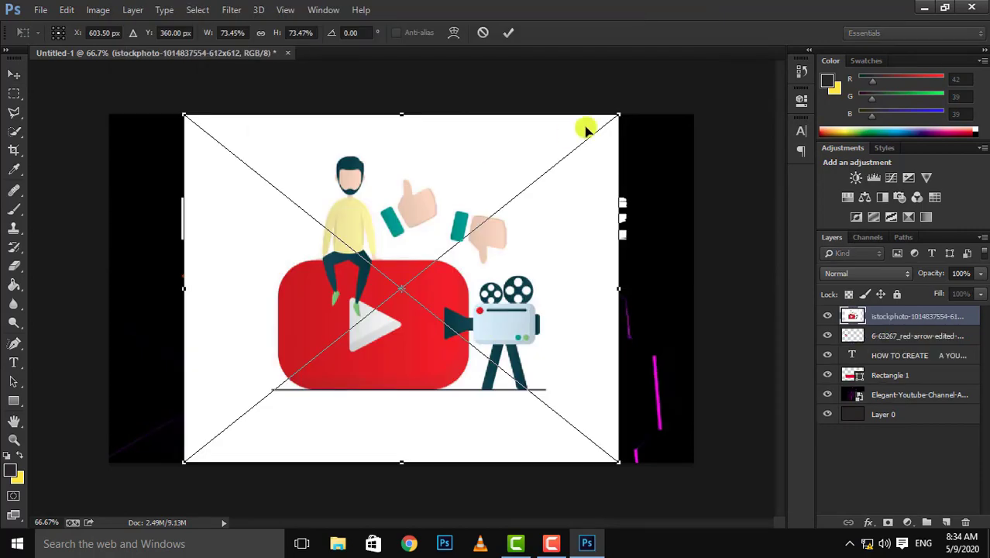
mouse_move(586, 127)
left_mouse_down()
mouse_move(420, 261)
mouse_move(367, 233)
mouse_move(428, 236)
left_mouse_up()
left_click_drag(464, 207, 491, 189)
key("Return")
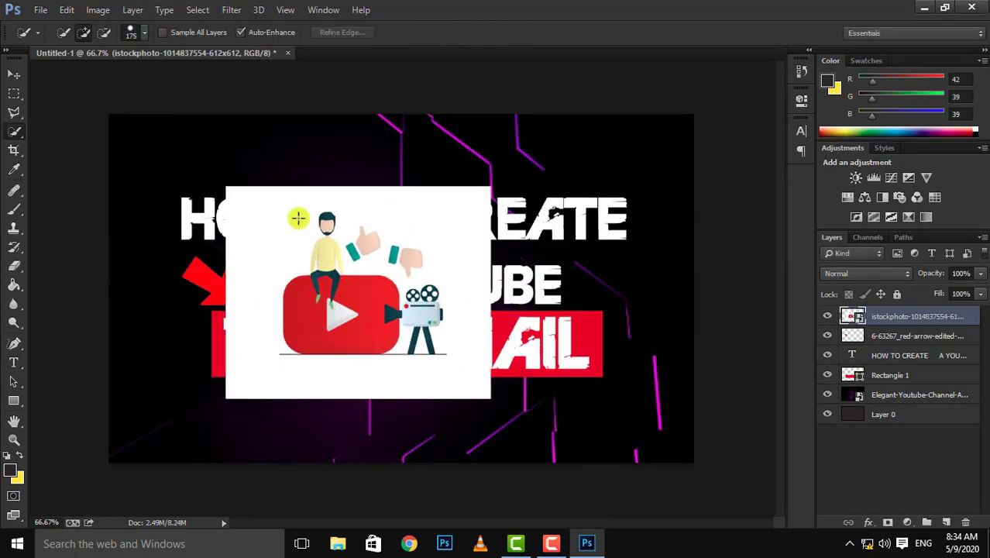
Select the white background around the illustration, excluding the man, hands, play button and camera, and remove it.
left_click_drag(298, 217, 413, 381)
key("ctrl+d")
mouse_move(256, 217)
left_mouse_down()
mouse_move(246, 377)
mouse_move(448, 245)
left_mouse_up()
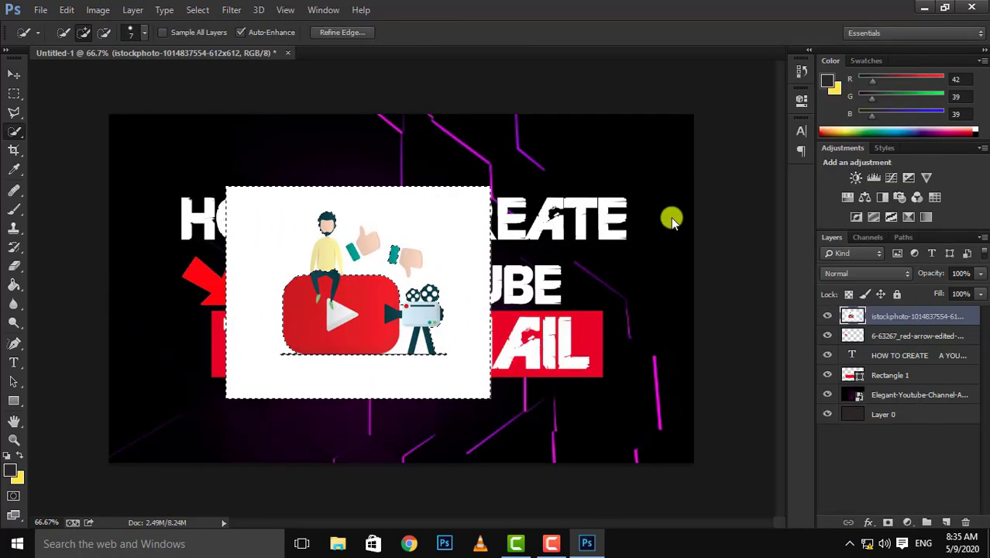
key("ctrl+plus")
key("ctrl+plus")
left_click_drag(347, 378, 457, 352)
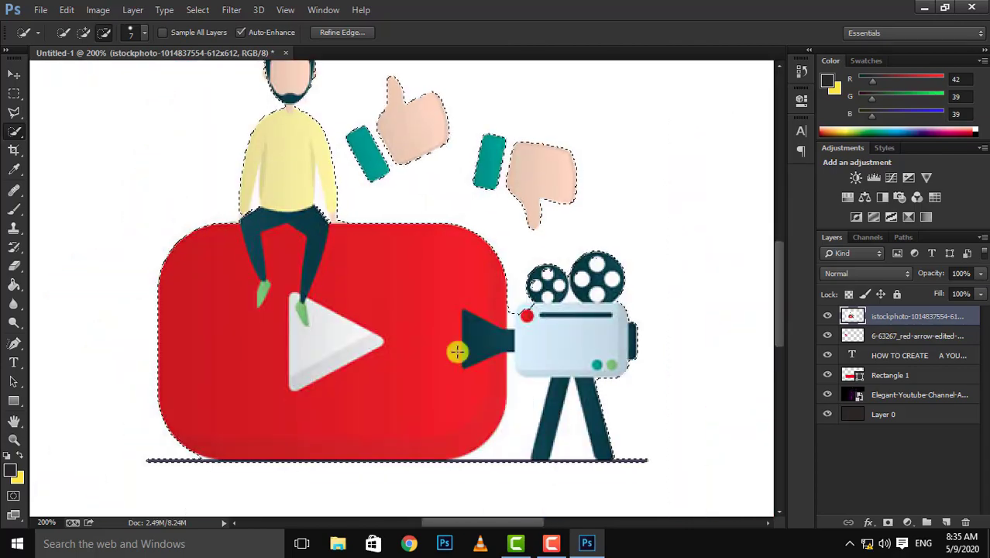
left_click(531, 401)
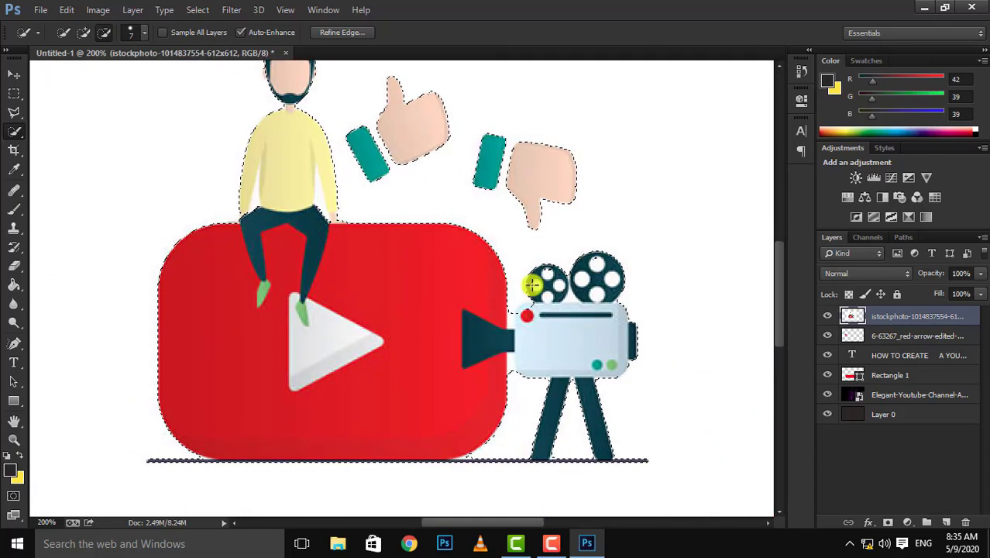
left_click(887, 521)
key("ctrl+minus")
key("ctrl+minus")
key("ctrl+d")
Scale the cut-out illustration down slightly and move it up over "TO CREATE".
key("ctrl+t")
left_click_drag(490, 188, 462, 211)
left_click_drag(403, 340, 460, 242)
left_click_drag(520, 109, 554, 86)
left_click_drag(493, 190, 484, 206)
key("Return")
Move the illustration's layer below the title text layer and position the illustration beneath "THUMBNAIL".
left_click_drag(906, 316, 883, 365)
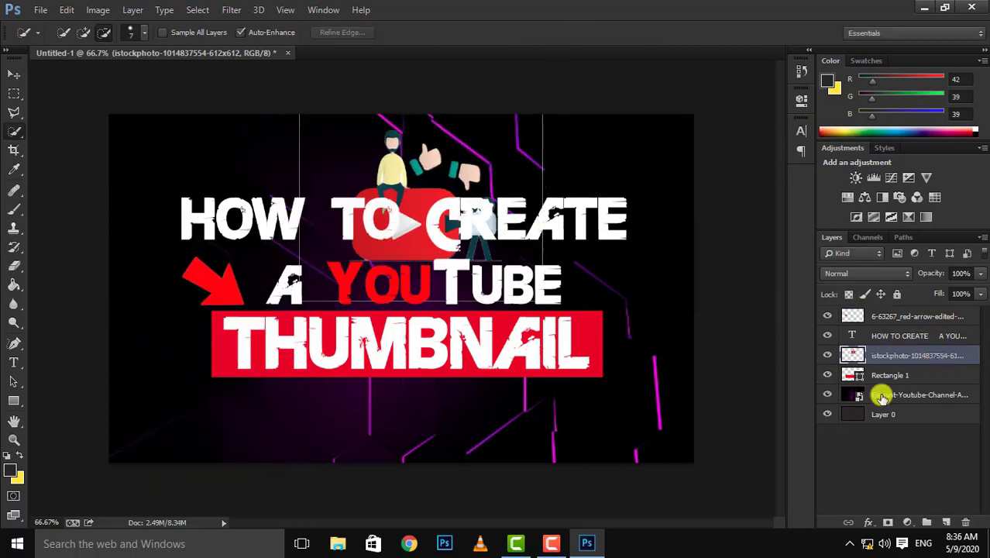
key("v")
left_click_drag(479, 206, 453, 374)
Select the arrow, title text and red rectangle layers and move them up together above the illustration.
left_click(918, 316)
left_click(918, 335, "ctrl")
left_click(898, 375, "ctrl")
left_click_drag(516, 355, 521, 297)
Scale the arrow, title and red rectangle down slightly together and centre them in the upper part of the canvas.
key("ctrl+t")
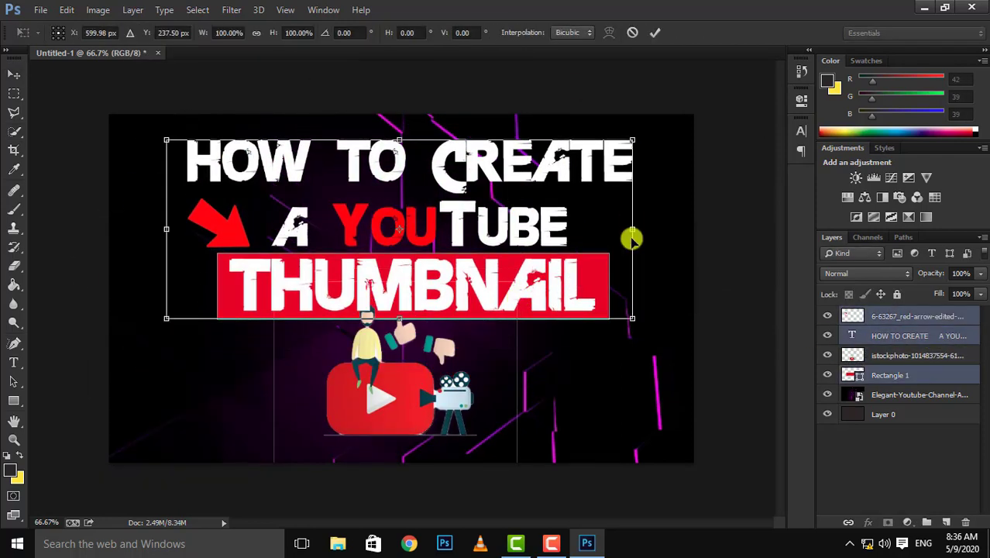
left_click_drag(632, 235, 628, 235)
left_click_drag(165, 138, 193, 129)
left_click_drag(387, 228, 365, 225)
key("Return")
Raise the illustration's layer above the title text, enlarge the illustration and move it down to the canvas's lower edge.
left_click_drag(955, 353, 946, 327)
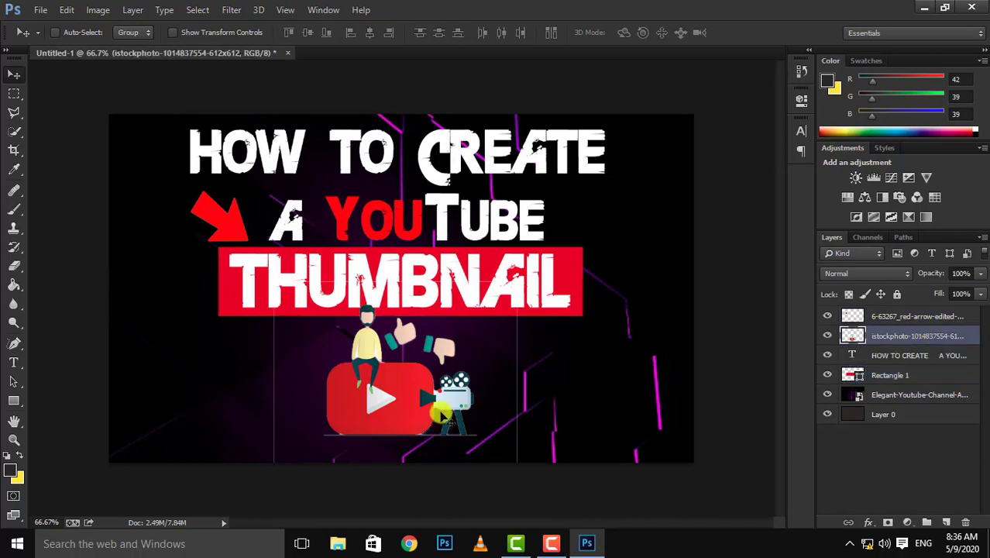
key("ctrl+t")
left_click_drag(518, 282, 566, 244)
left_click_drag(482, 368, 479, 400)
key("Return")
left_click(14, 132)
left_click(14, 266)
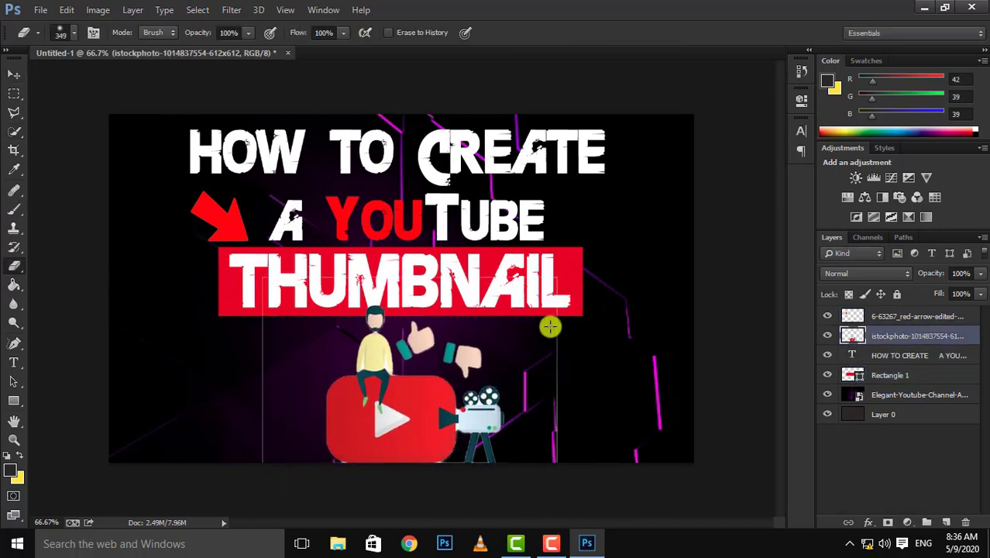
right_click(551, 310)
left_click(199, 317)
left_click(949, 316)
left_click(917, 336)
left_click(15, 95)
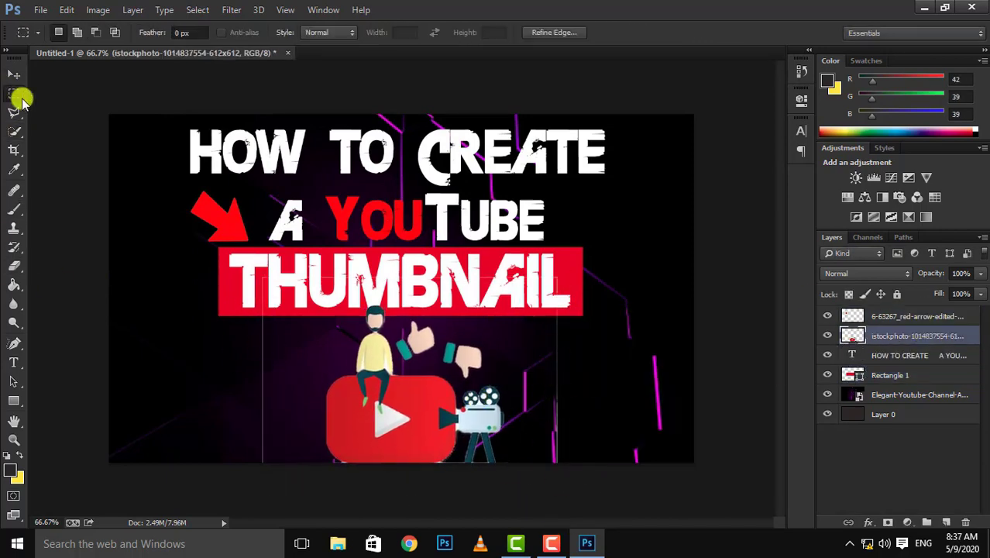
Lasso the stray vertical outline on both sides of the illustration, delete it from the illustration's layer and clear the selection.
left_click(14, 113)
left_click_drag(533, 264, 540, 431)
key("Delete")
left_click_drag(318, 210, 321, 225)
key("Delete")
key("ctrl+d")
Select the title text, arrow and red rectangle layers and move them together slightly down and right, closer to the illustration.
left_click(917, 356)
left_click(14, 75)
left_click_drag(469, 272, 474, 275)
key("ctrl+z")
left_click(917, 317, "ctrl")
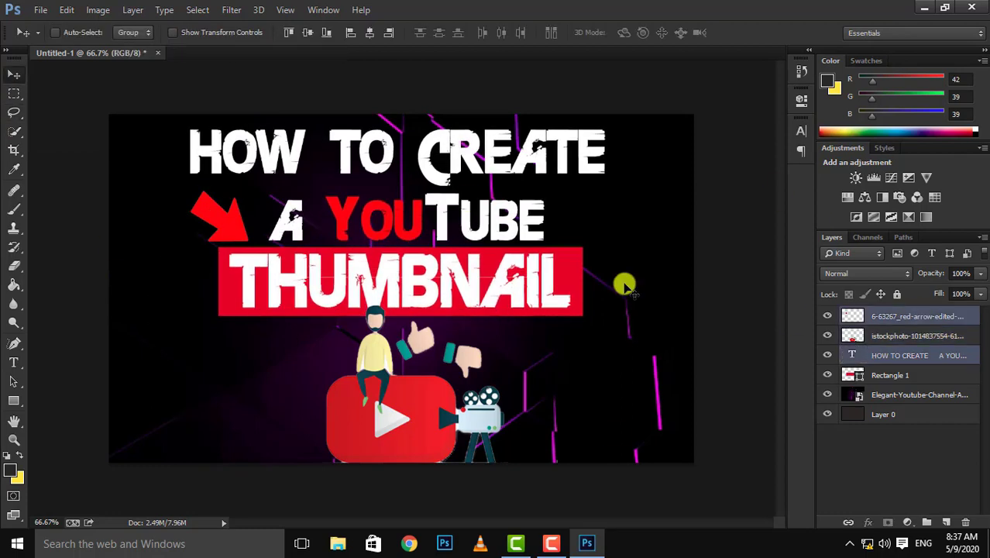
left_click(917, 374, "ctrl")
left_click_drag(526, 218, 530, 239)
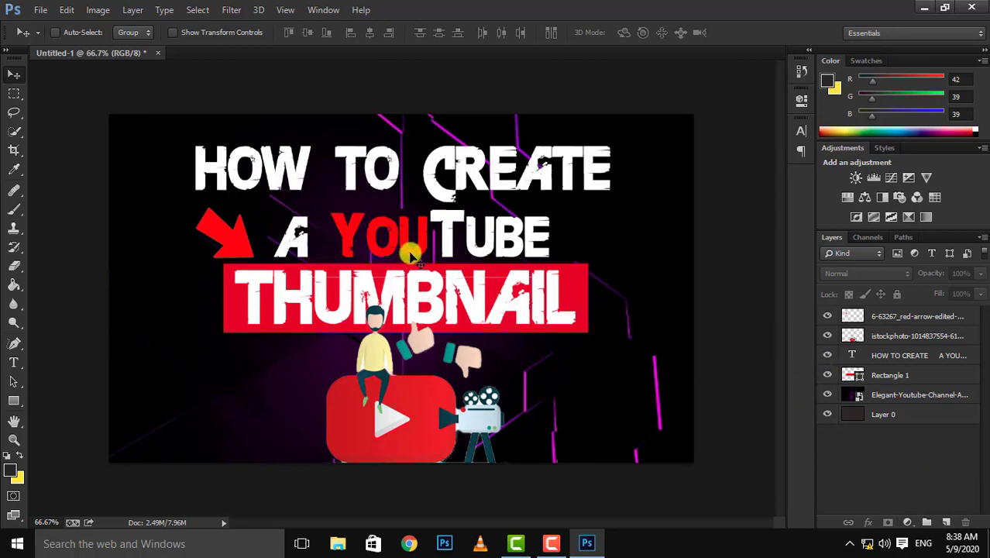
Start saving a copy of the thumbnail to the Desktop in JPEG format.
left_click(38, 11)
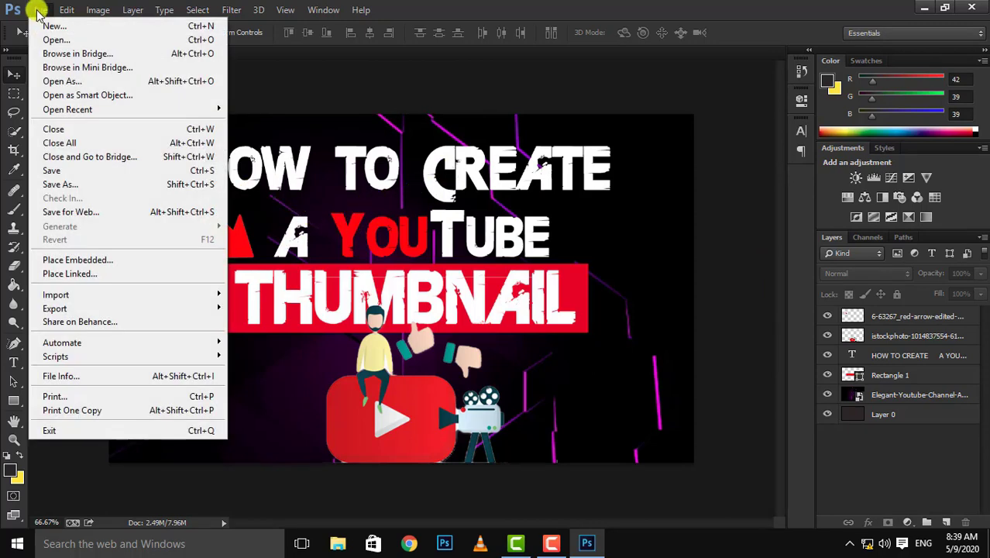
left_click(66, 186)
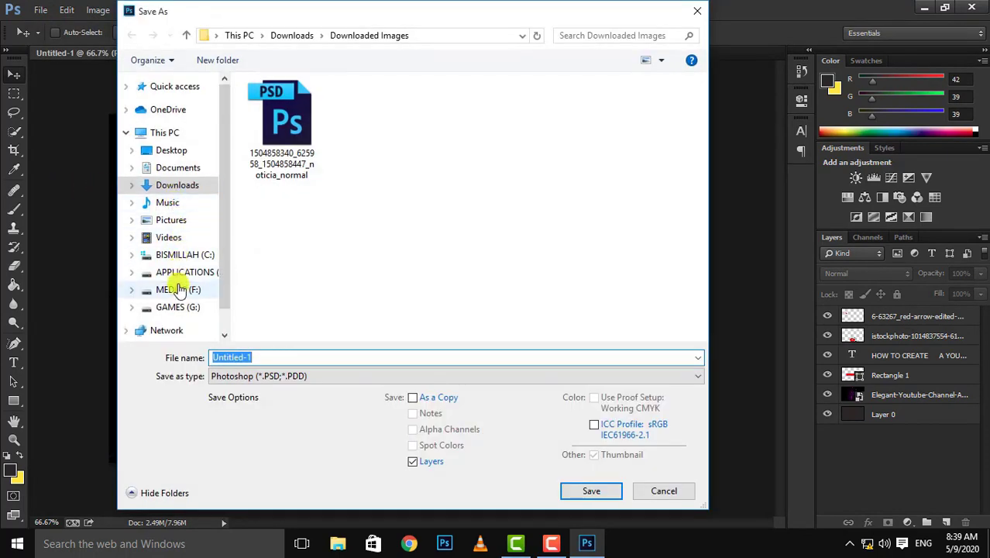
left_click(193, 149)
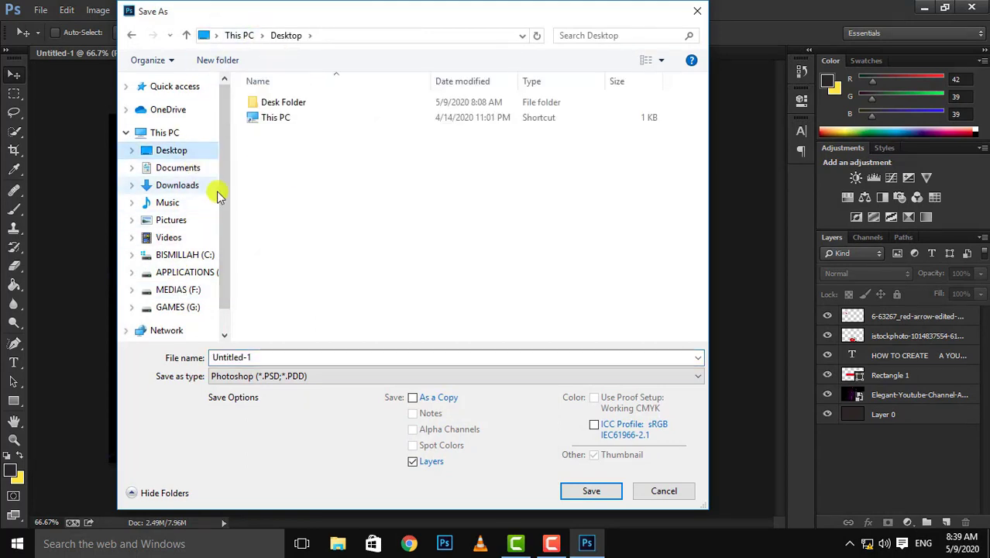
left_click(265, 378)
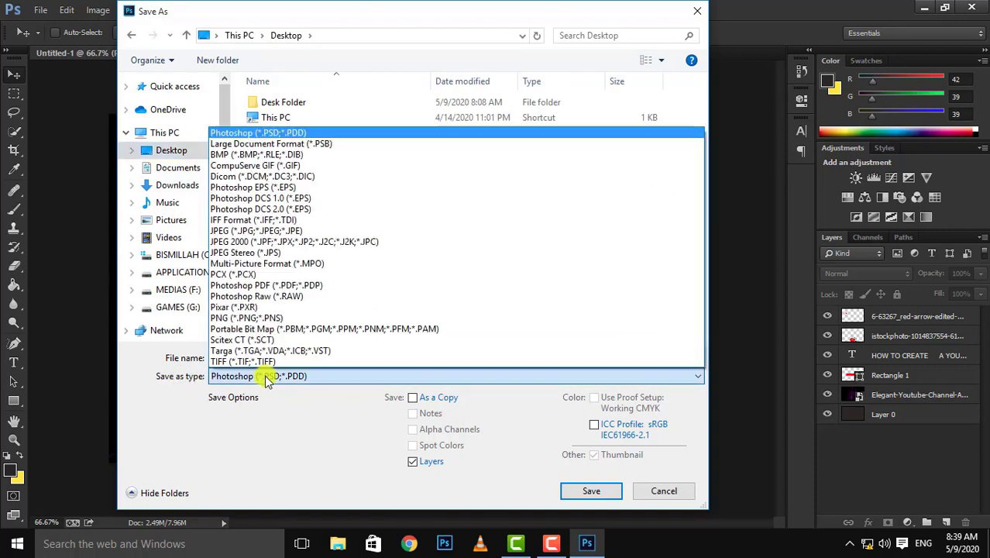
left_click(248, 232)
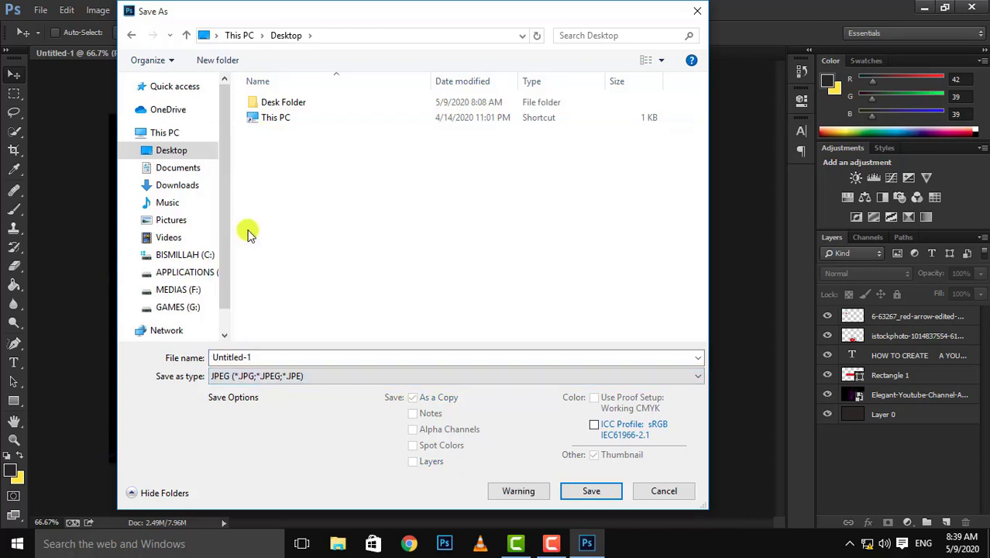
Name the file THUMBNAIL and save it with JPEG quality 12 (Maximum).
double_click(235, 359)
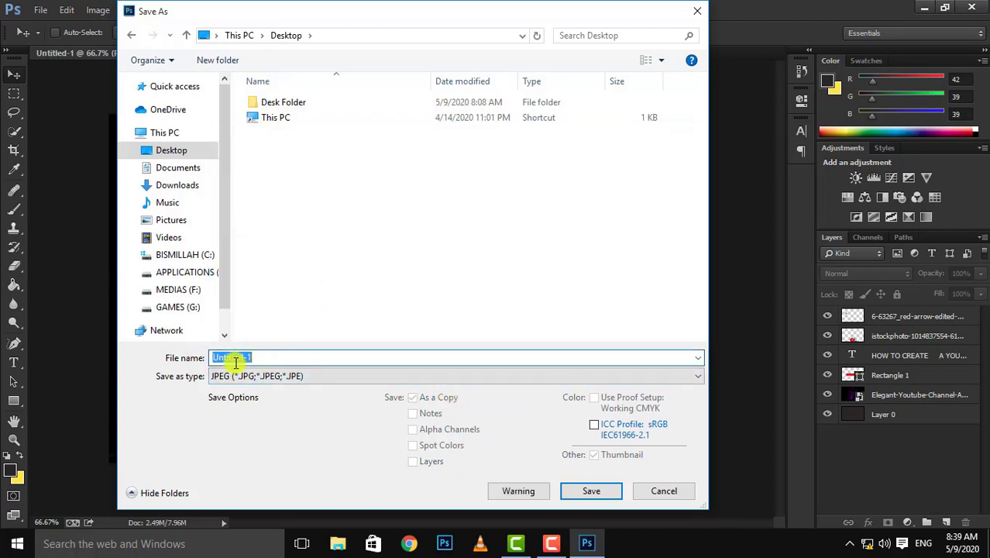
type("THUMBNAIL")
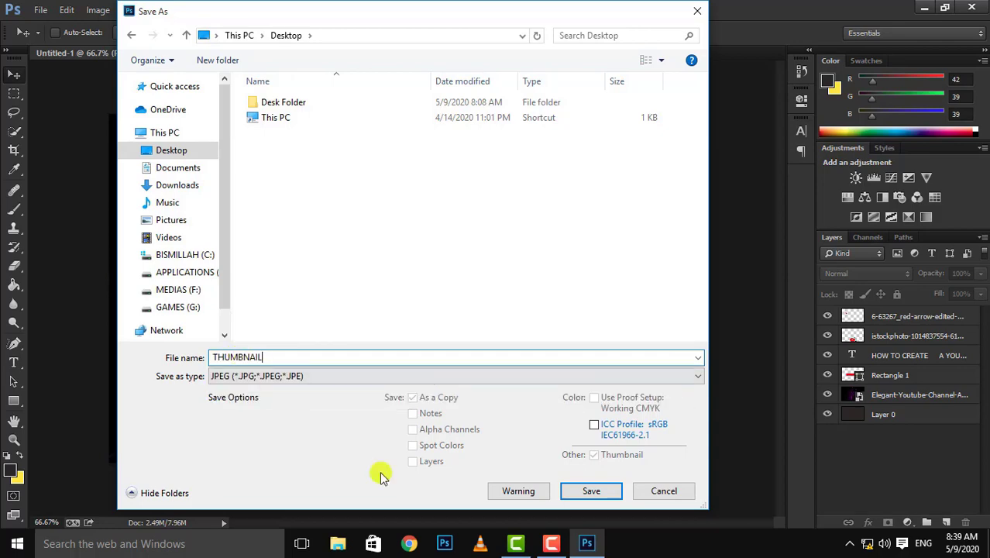
left_click(589, 490)
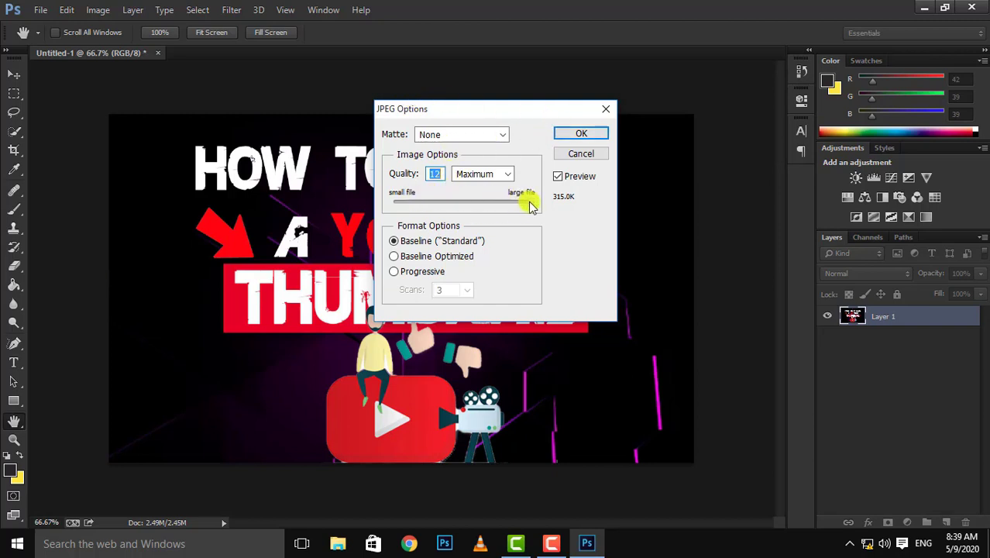
left_click_drag(498, 210, 532, 207)
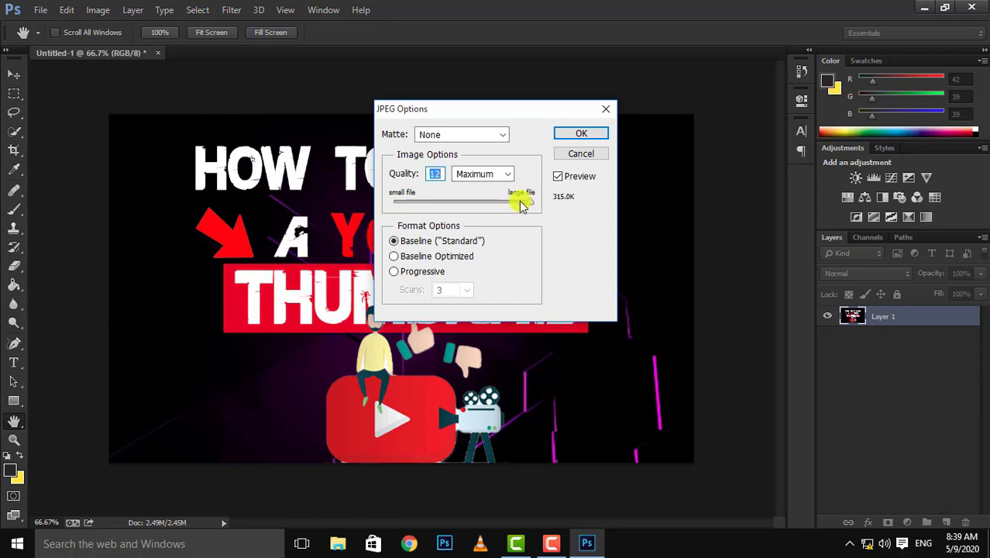
left_click(587, 137)
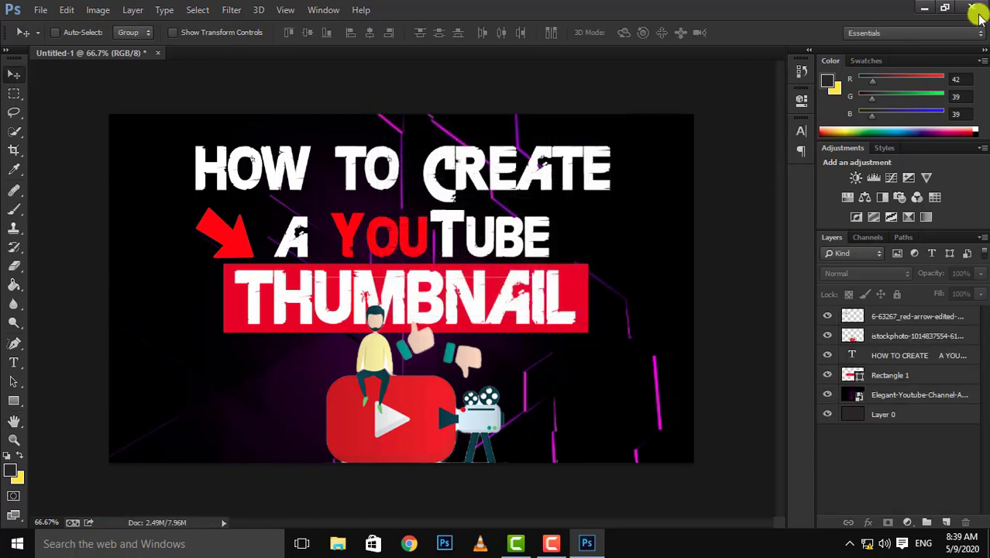
Switch to the desktop and open the saved THUMBNAIL image in Photos to check it.
left_click(927, 5)
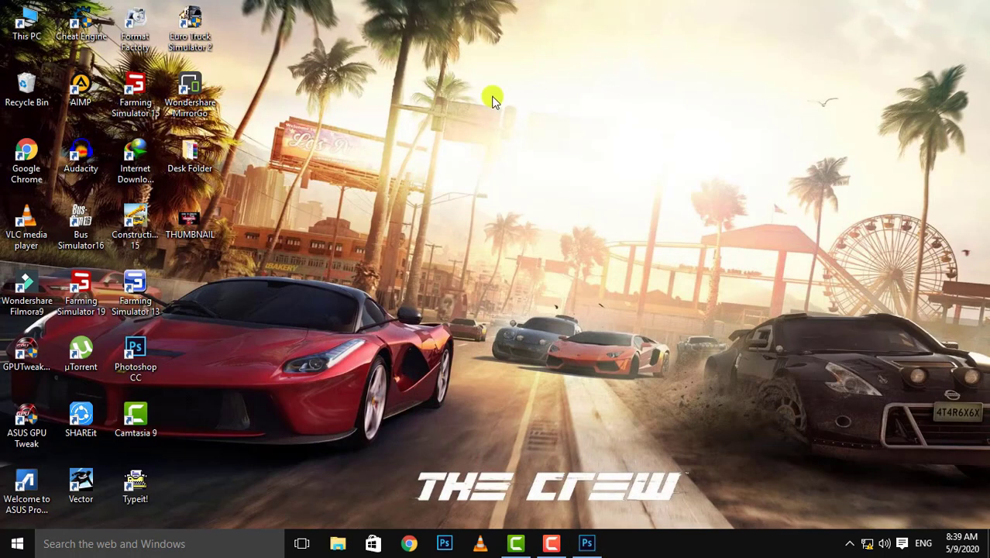
double_click(209, 209)
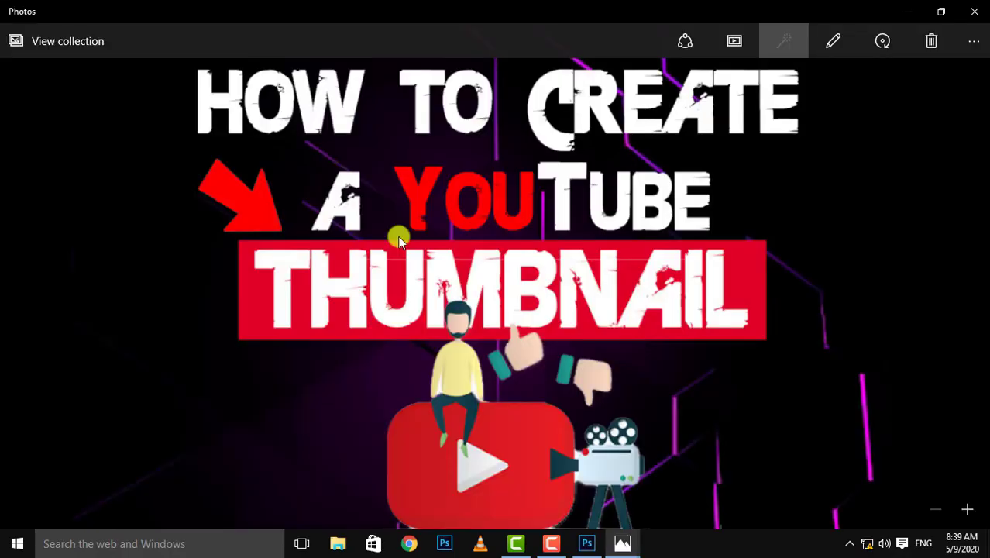